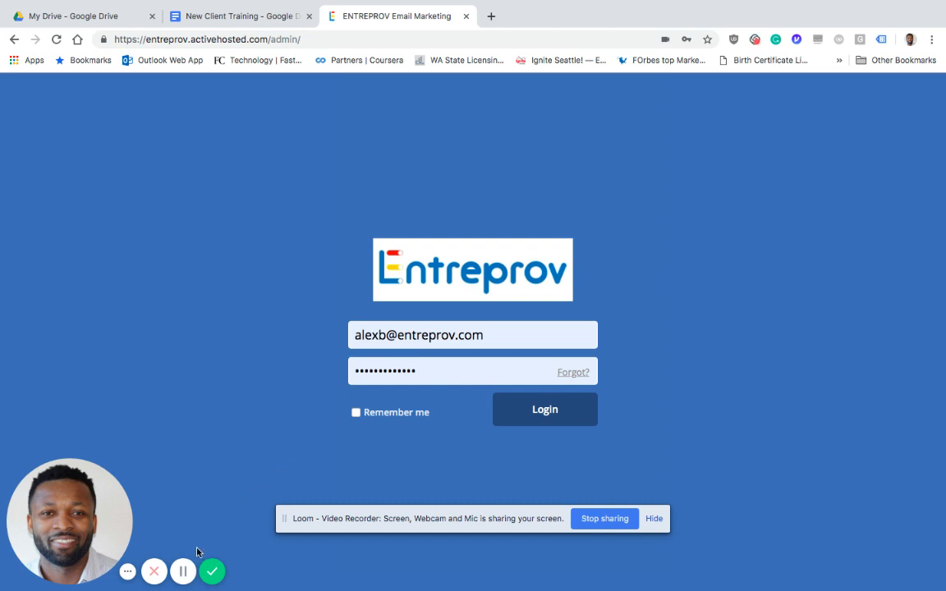
{"action": "left_click", "coordinate": [183, 574]}
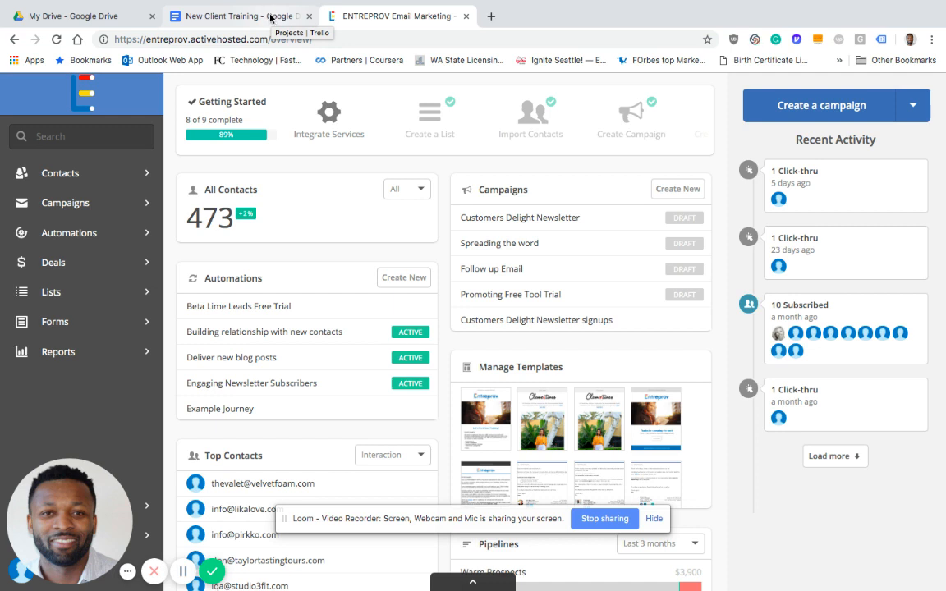
Step: Open the contact import page, view the file chooser for importing contacts from a file, and cancel it
{"action": "left_click", "coordinate": [86, 177]}
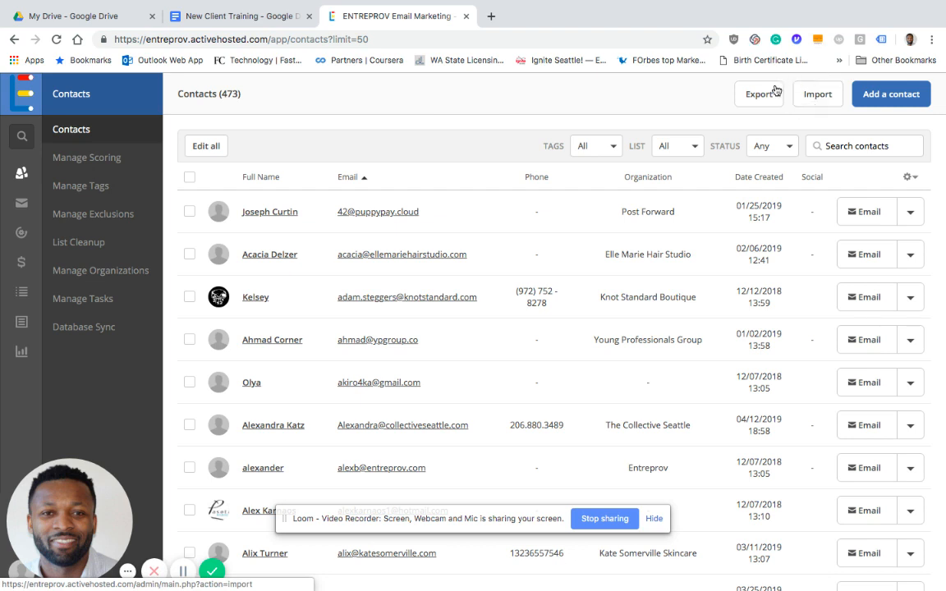
{"action": "left_click", "coordinate": [816, 96]}
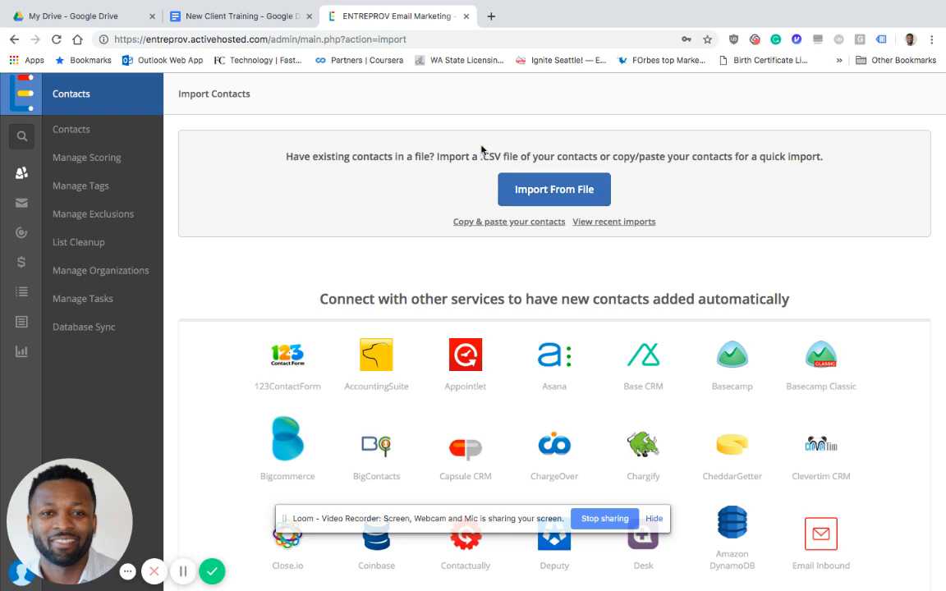
{"action": "left_click", "coordinate": [550, 199]}
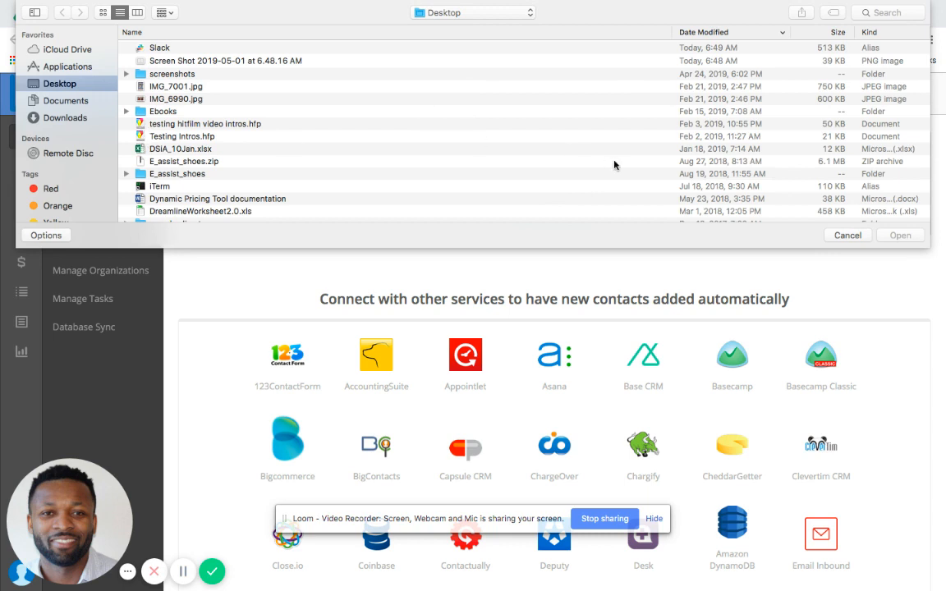
{"action": "left_click", "coordinate": [847, 235]}
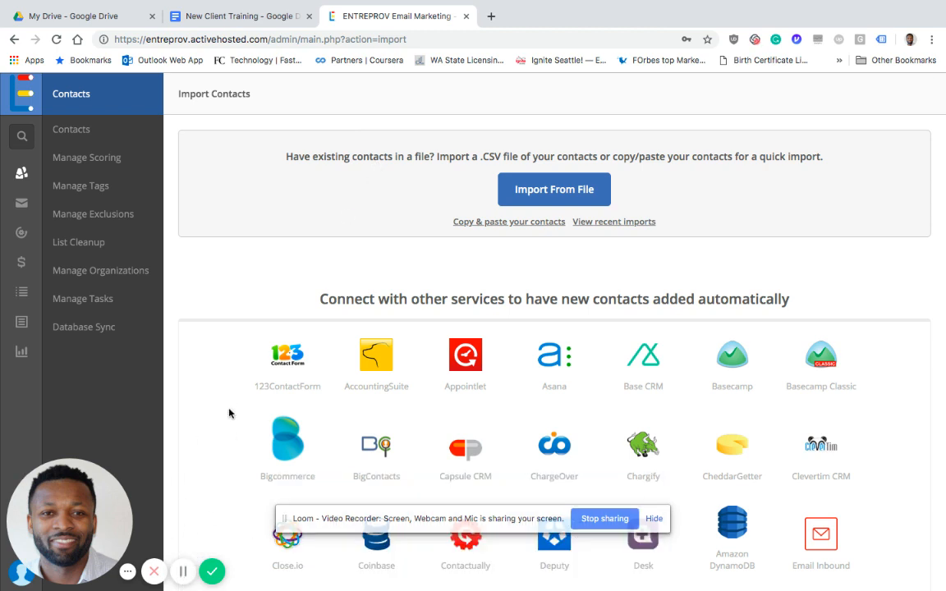
Step: Open the form for adding a contact, view its organization choices, and close it without adding anyone
{"action": "left_click", "coordinate": [64, 134]}
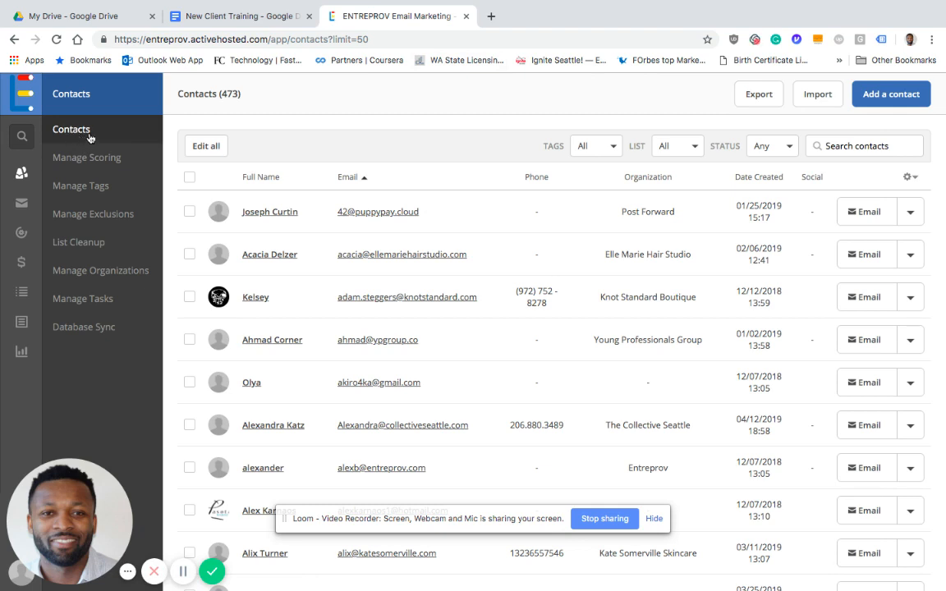
{"action": "left_click", "coordinate": [888, 96]}
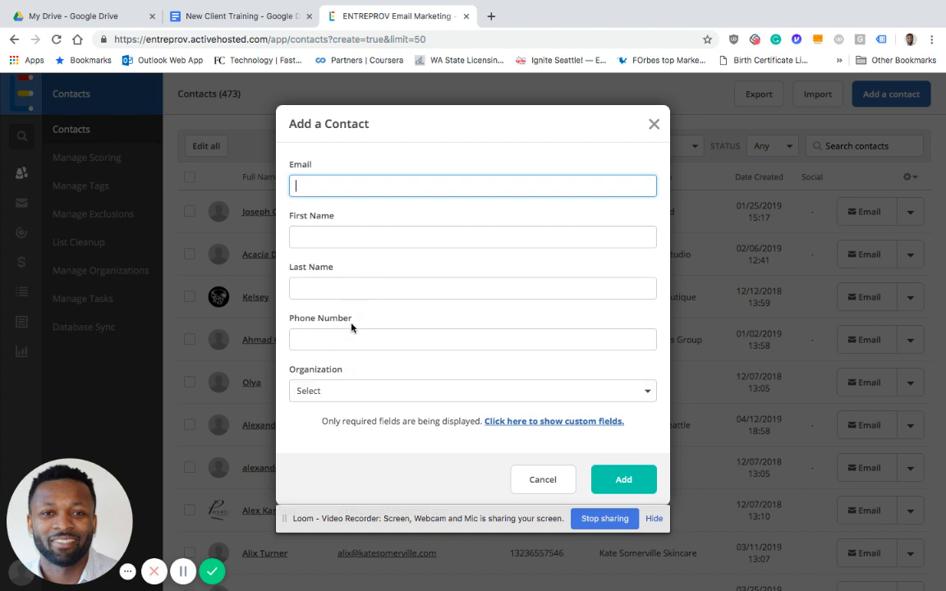
{"action": "left_click", "coordinate": [346, 391]}
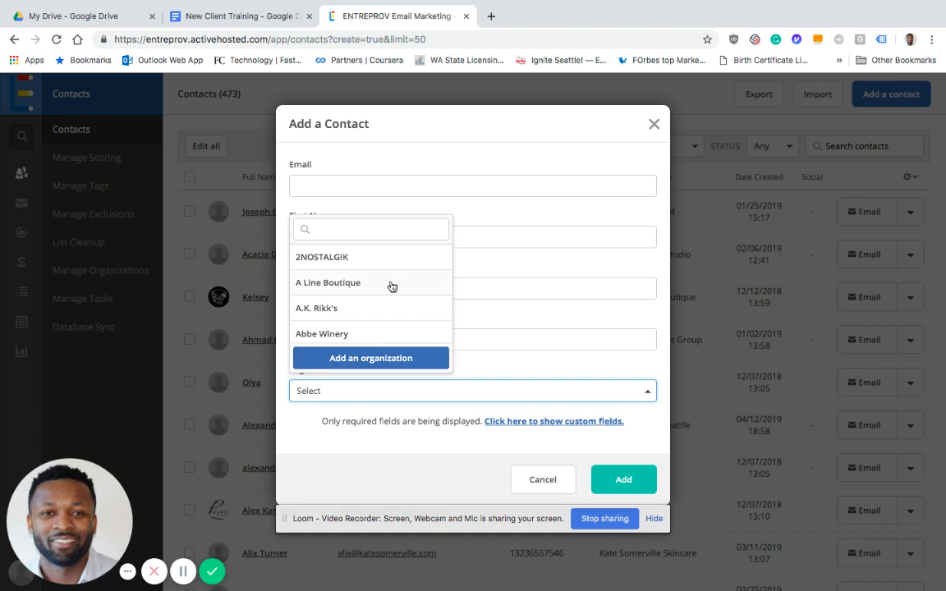
{"action": "left_click", "coordinate": [509, 178]}
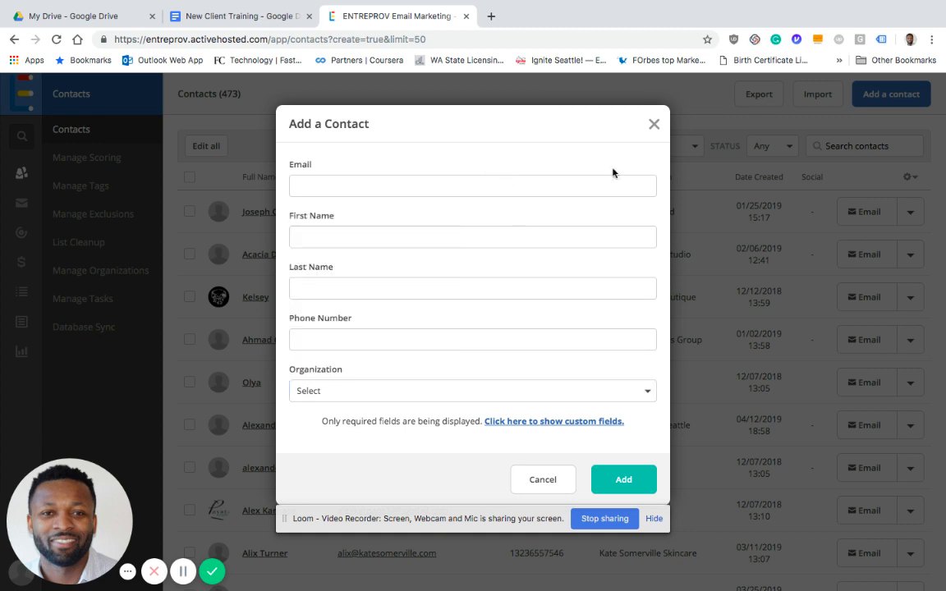
{"action": "left_click", "coordinate": [654, 125]}
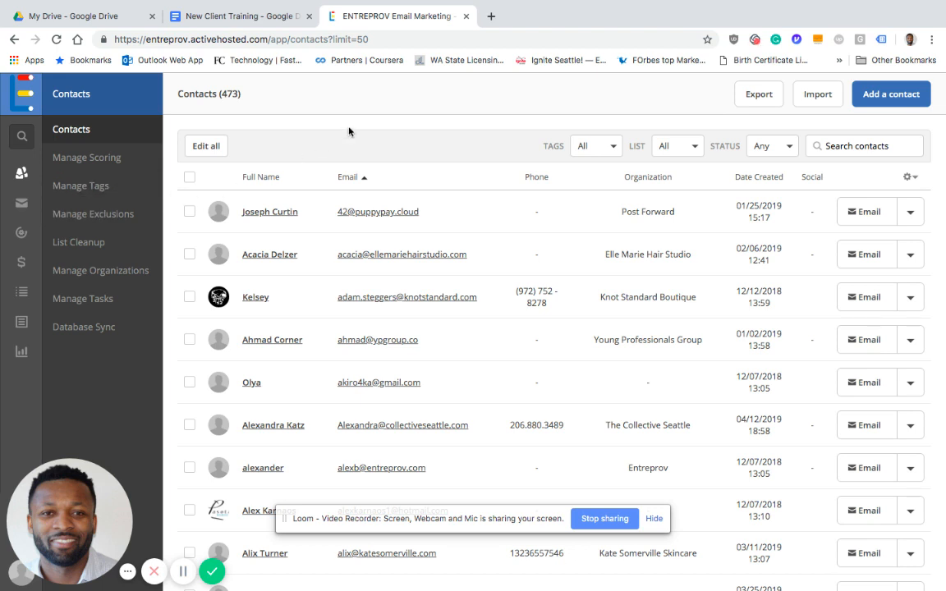
Step: Enter "add a tag, more tags" as new tags on the Manage Tags page without submitting them
{"action": "left_click", "coordinate": [94, 187]}
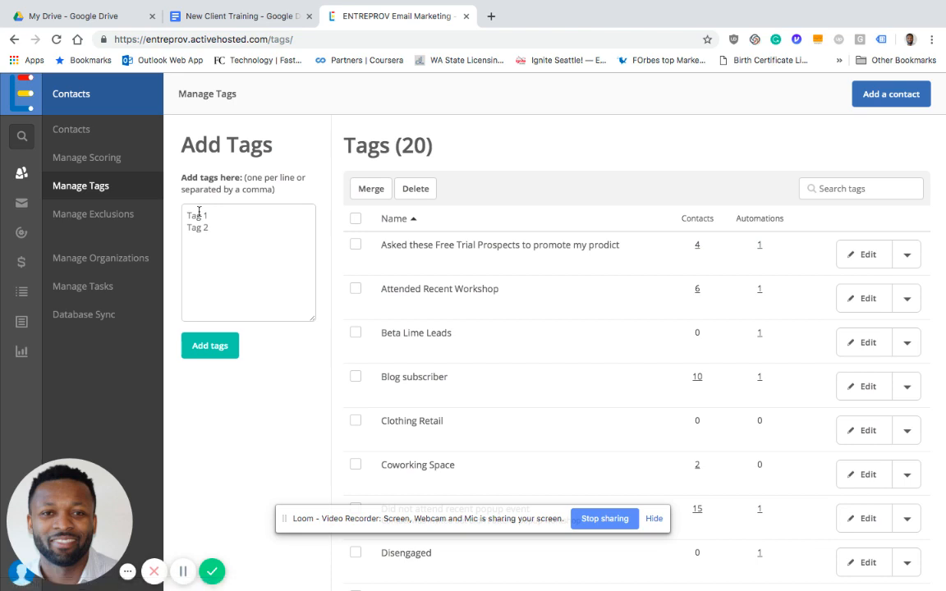
{"action": "left_click", "coordinate": [199, 212]}
{"action": "type", "text": "add a tag"}
{"action": "type", "text": ", more "}
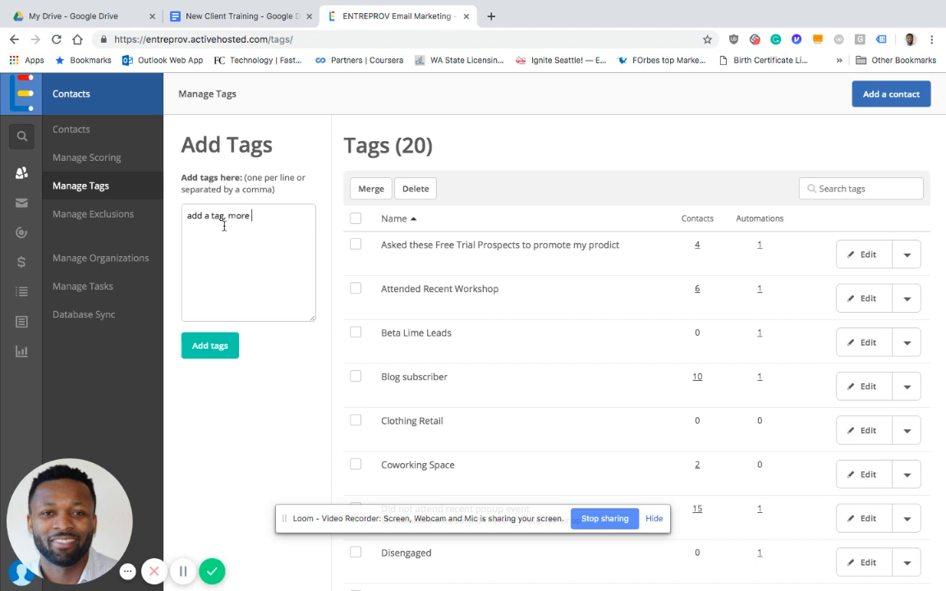
{"action": "type", "text": "tags"}
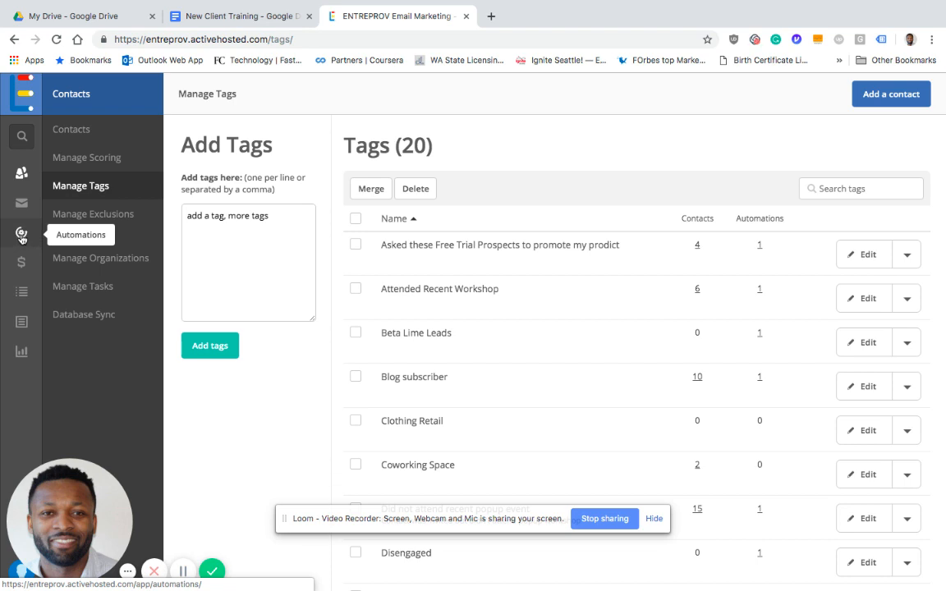
Step: Go to the automations, view the recipes offered for creating an automation, and close them
{"action": "left_click", "coordinate": [21, 235]}
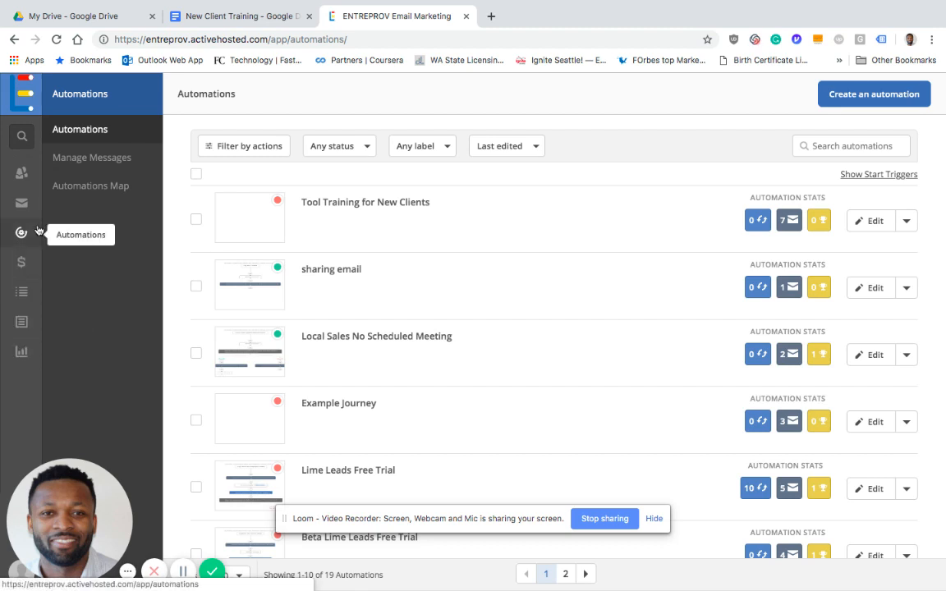
{"action": "left_click", "coordinate": [846, 105]}
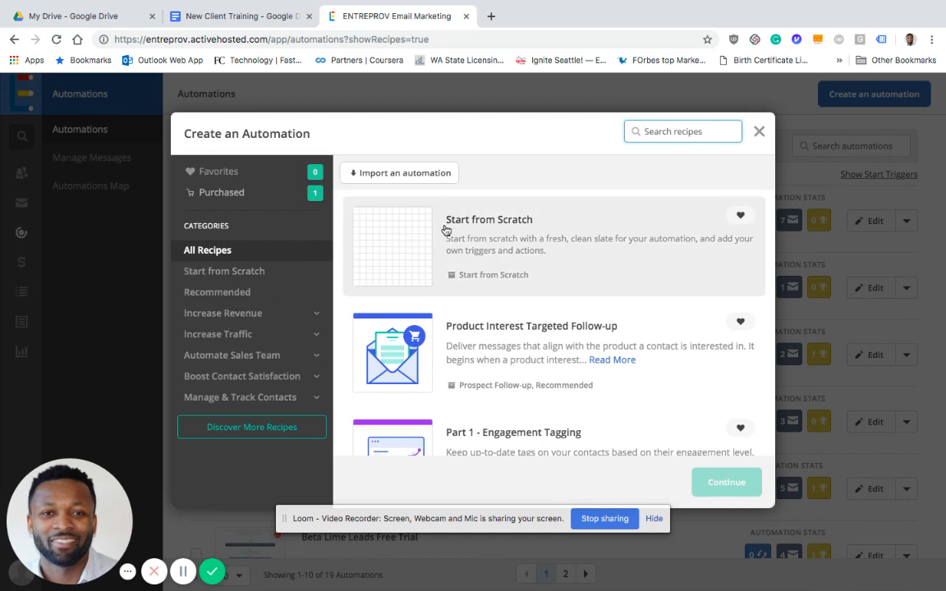
{"action": "left_click", "coordinate": [759, 132]}
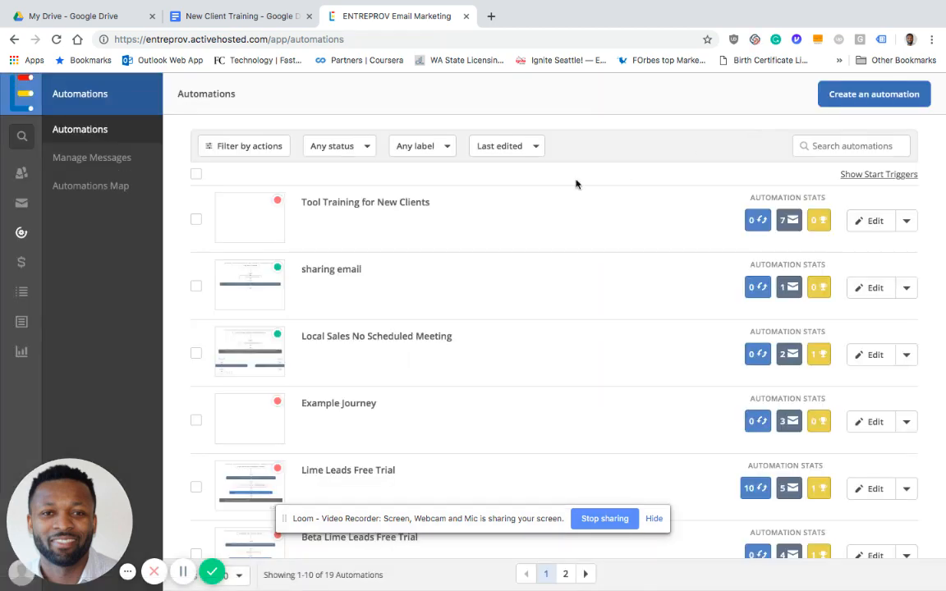
Step: Open the "Tool Training for New Clients" automation and examine its sequence from the start trigger to its end
{"action": "left_click", "coordinate": [375, 206]}
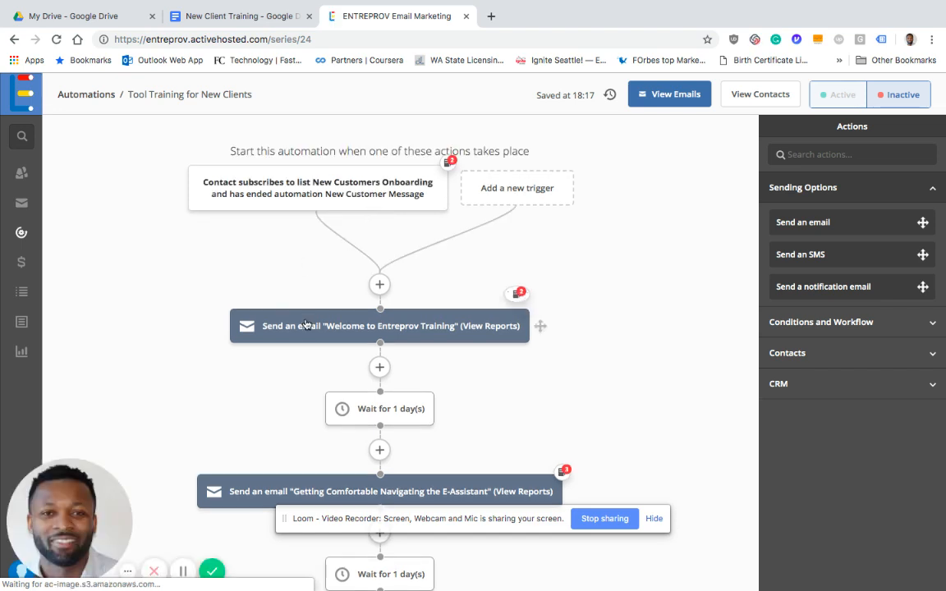
{"action": "scroll", "coordinate": [280, 279], "scroll_direction": "down", "scroll_amount": 1}
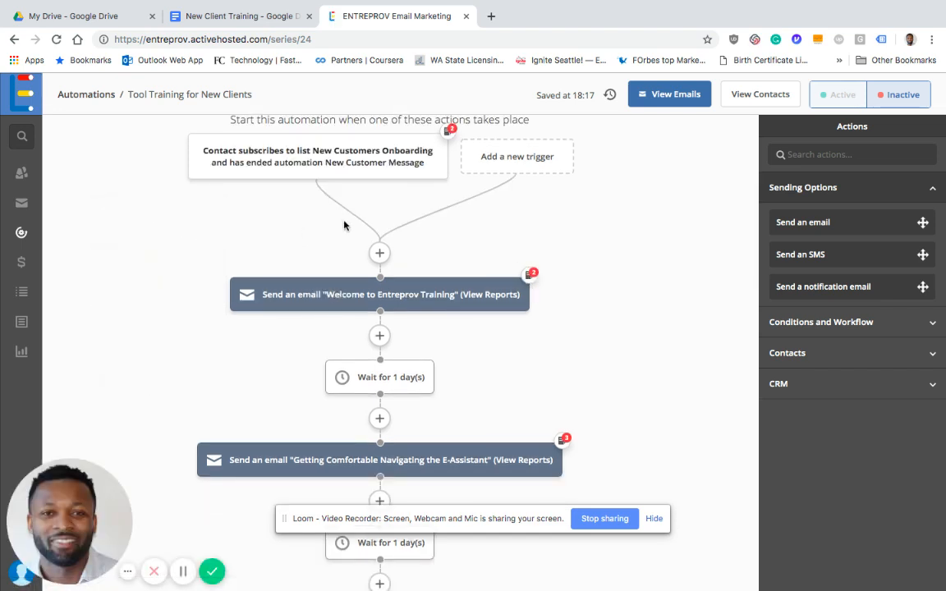
{"action": "scroll", "coordinate": [345, 226], "scroll_direction": "down", "scroll_amount": 5}
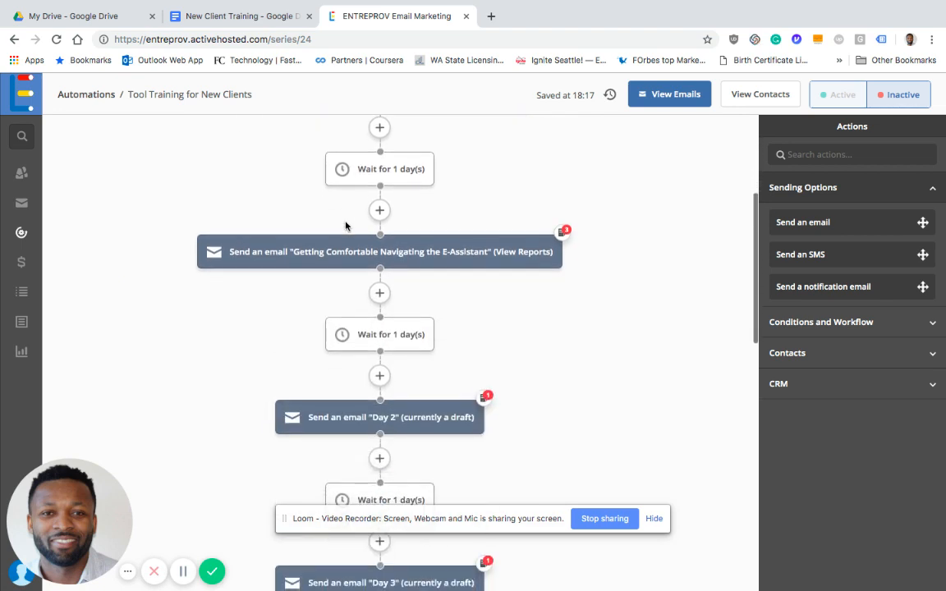
{"action": "scroll", "coordinate": [345, 226], "scroll_direction": "down", "scroll_amount": 14}
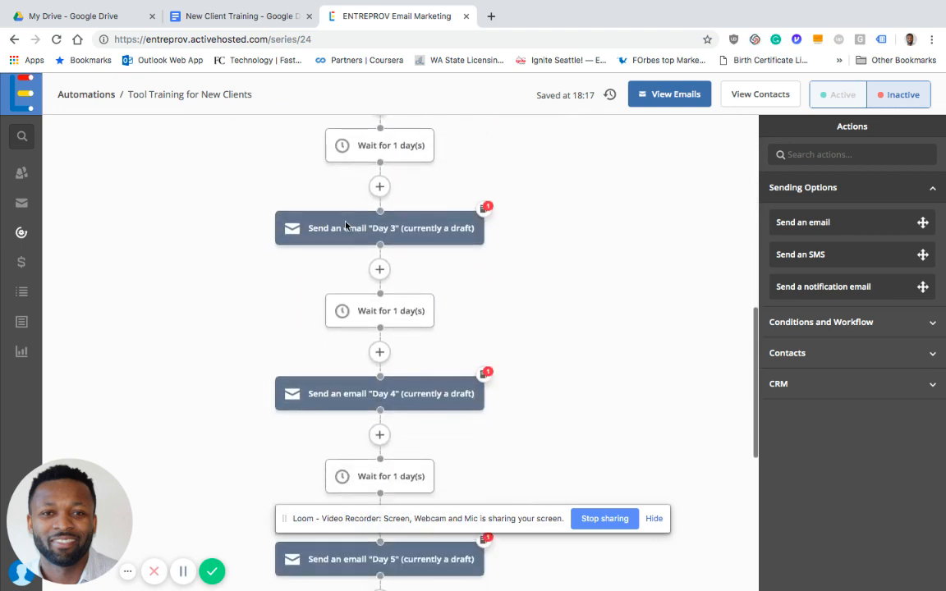
{"action": "scroll", "coordinate": [345, 225], "scroll_direction": "down", "scroll_amount": 5}
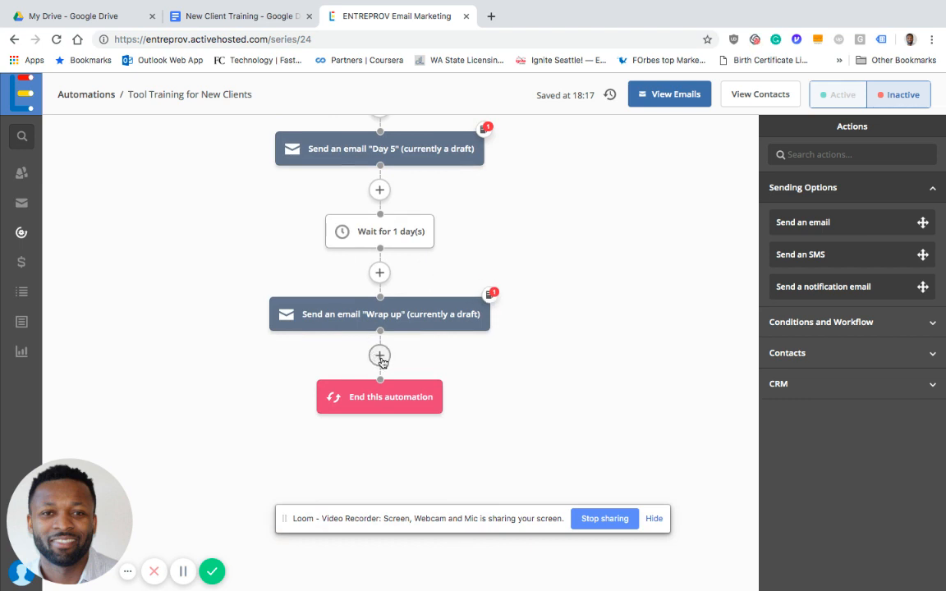
{"action": "left_click", "coordinate": [381, 356]}
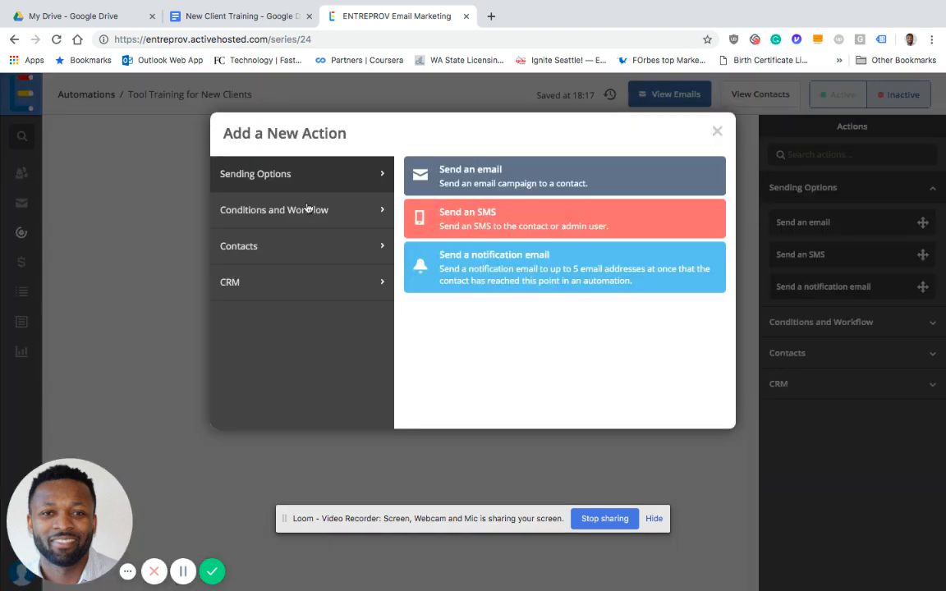
{"action": "left_click", "coordinate": [503, 177]}
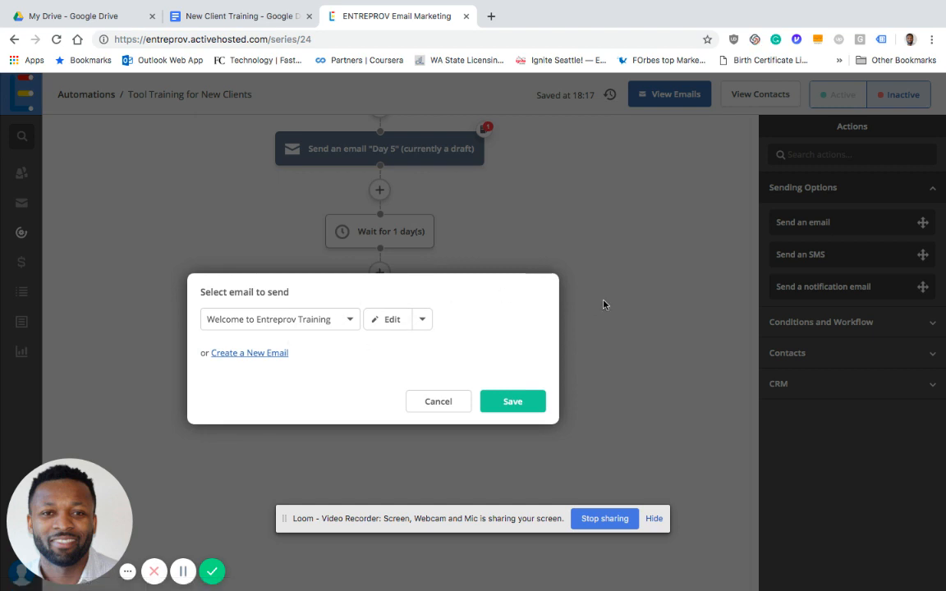
{"action": "left_click", "coordinate": [433, 401]}
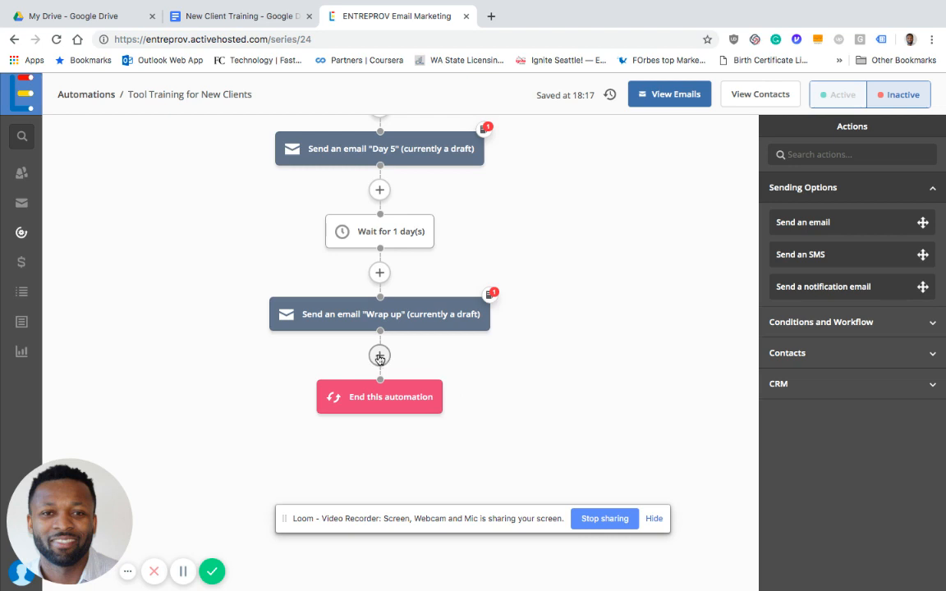
Step: Insert a send-email action between the "Wrap up" email and the end of the automation
{"action": "scroll", "coordinate": [379, 358], "scroll_direction": "up", "scroll_amount": 10}
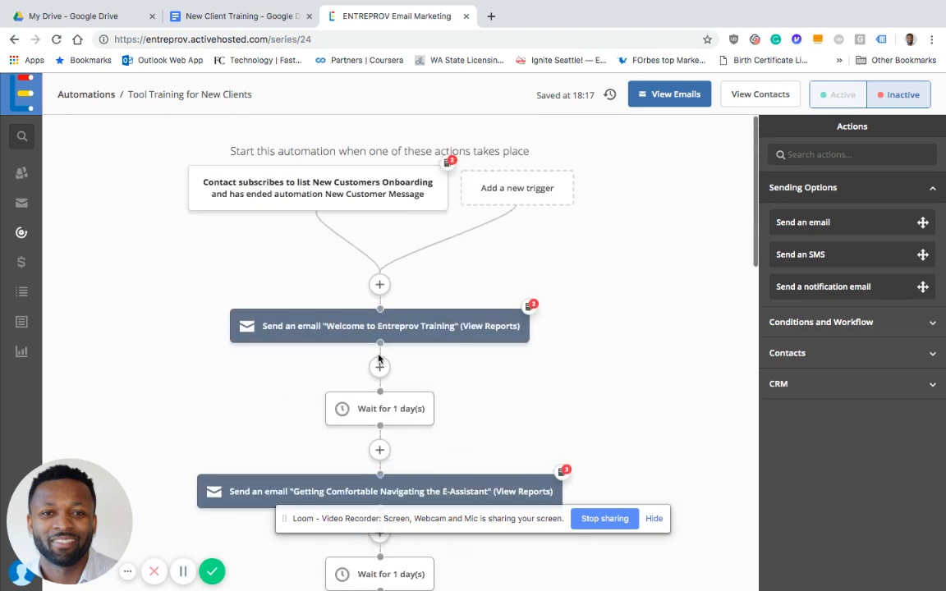
{"action": "scroll", "coordinate": [378, 342], "scroll_direction": "down", "scroll_amount": 5}
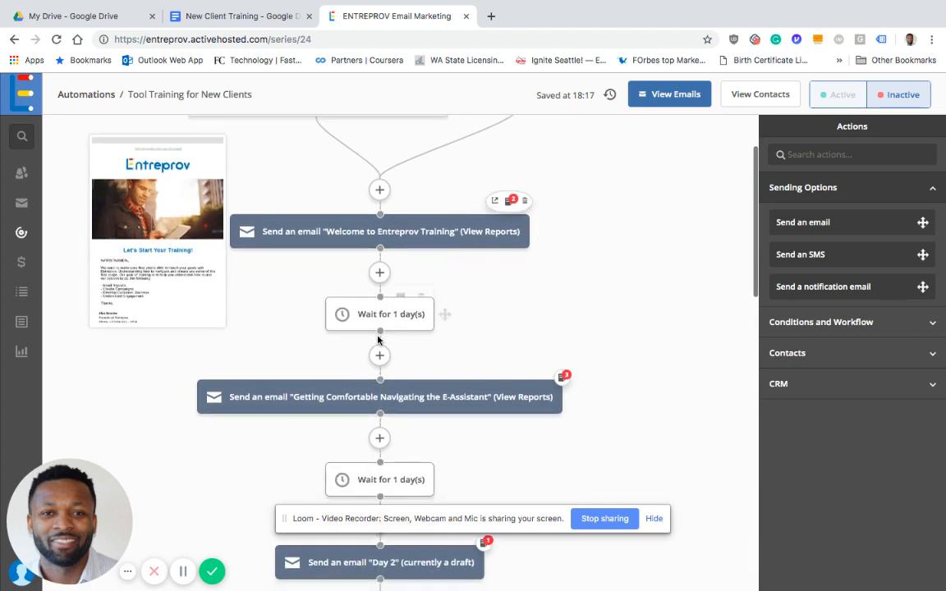
{"action": "scroll", "coordinate": [378, 338], "scroll_direction": "down", "scroll_amount": 10}
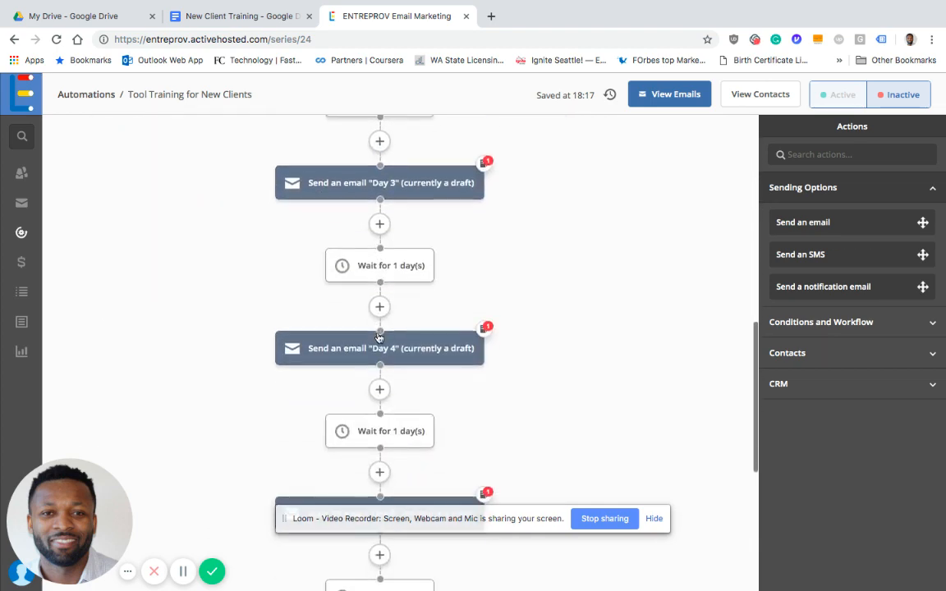
{"action": "scroll", "coordinate": [378, 337], "scroll_direction": "down", "scroll_amount": 5}
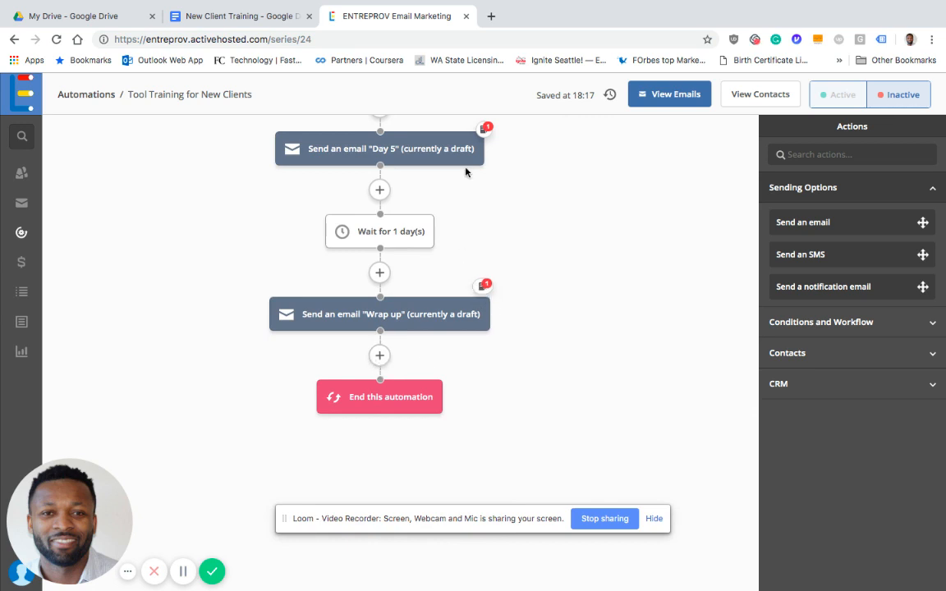
{"action": "left_click", "coordinate": [380, 356]}
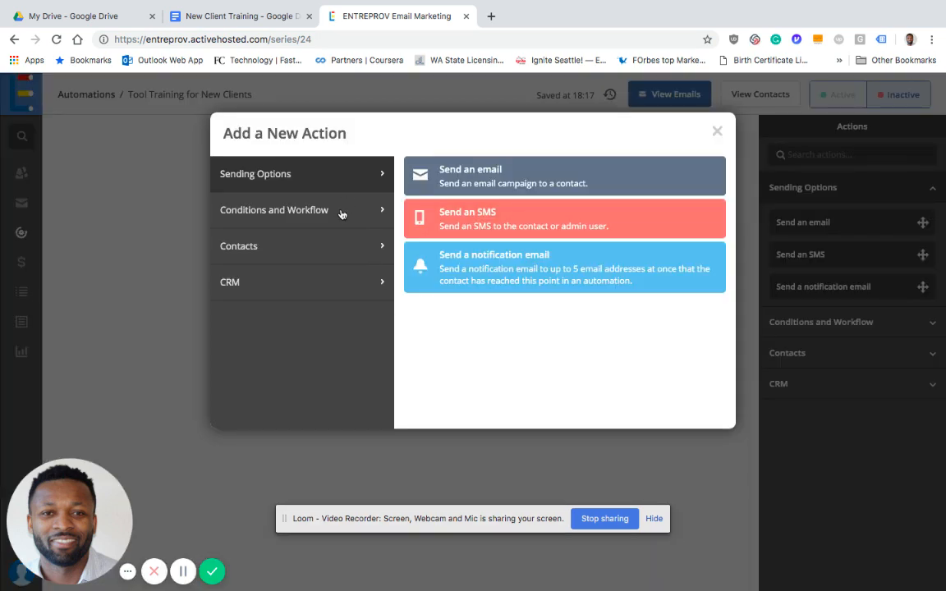
{"action": "left_click", "coordinate": [535, 182]}
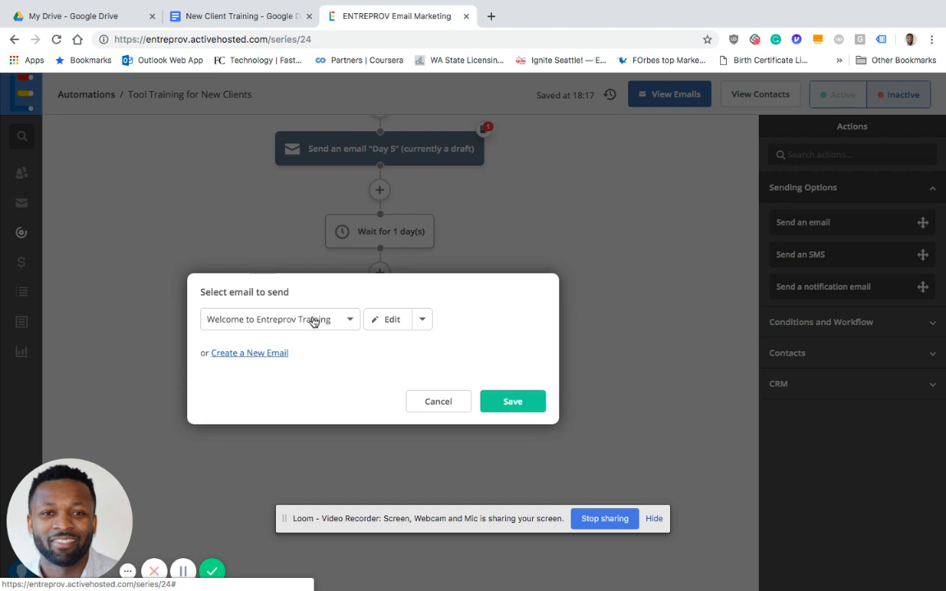
Step: Create a new email named "New Test Email" for the send-email action
{"action": "left_click", "coordinate": [248, 353]}
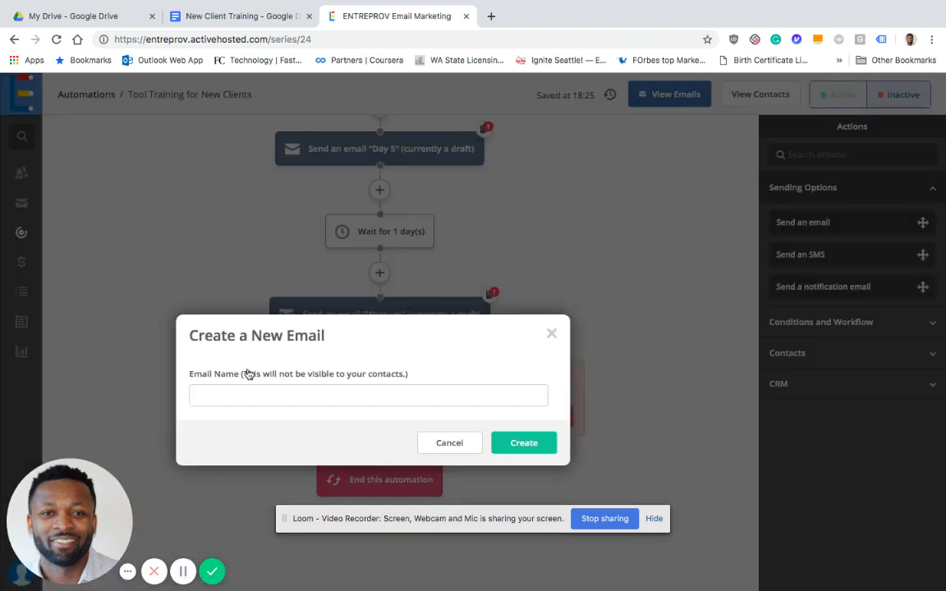
{"action": "left_click", "coordinate": [249, 399]}
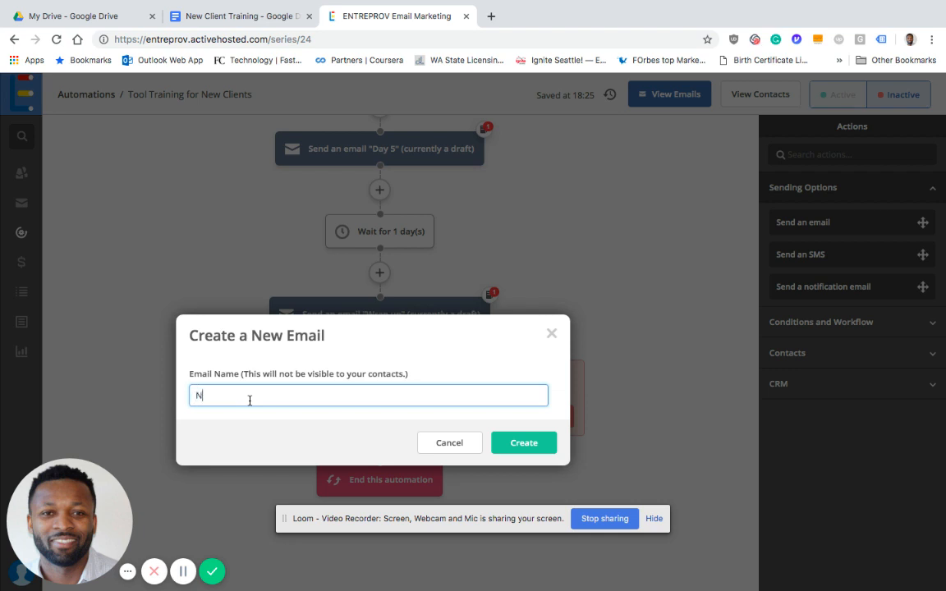
{"action": "type", "text": "New Test Email"}
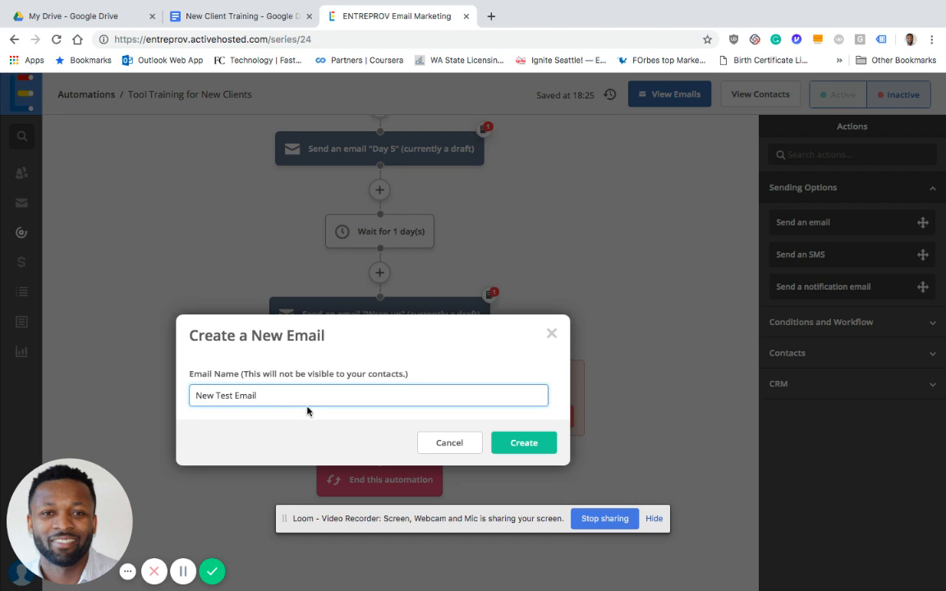
{"action": "left_click", "coordinate": [533, 443]}
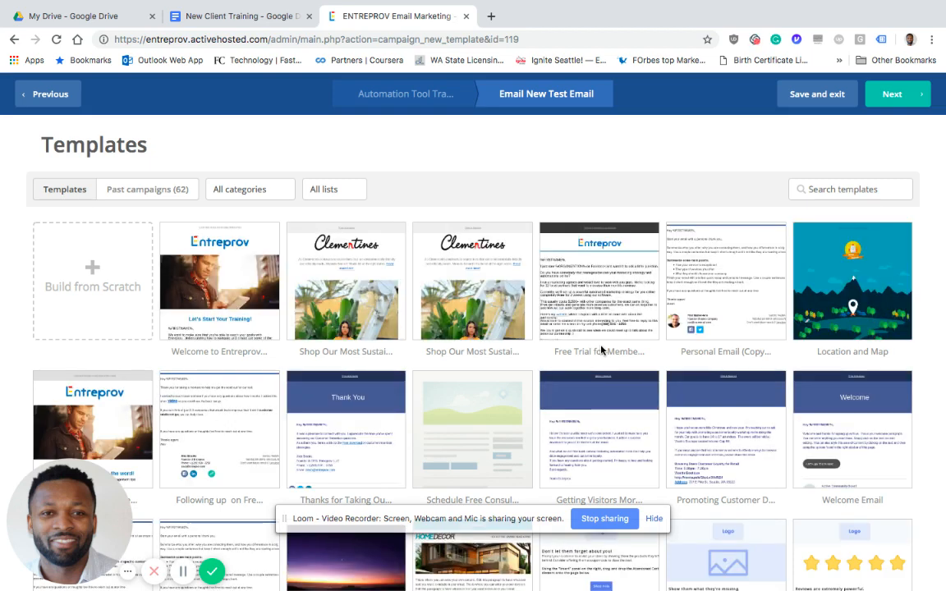
{"action": "mouse_move", "coordinate": [312, 294]}
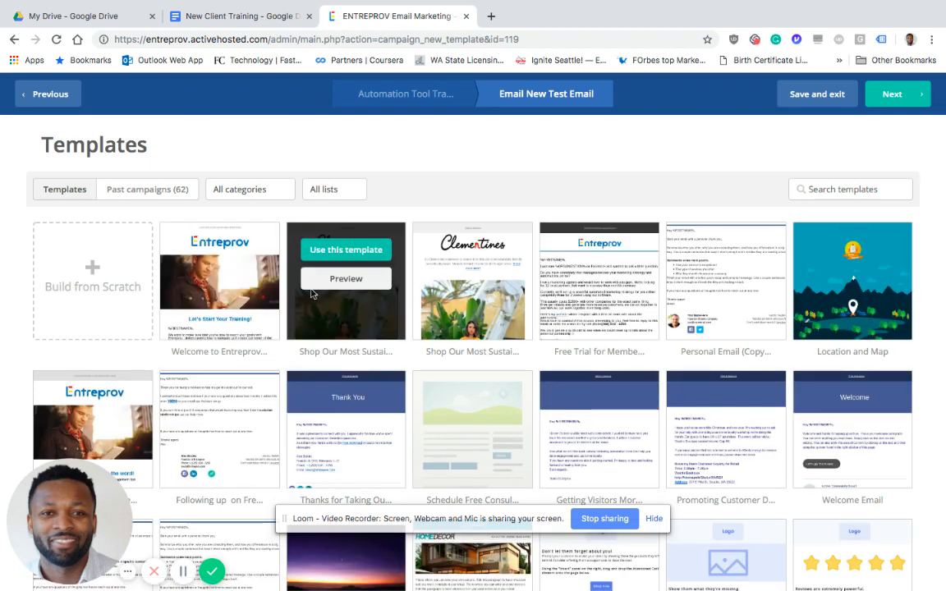
Step: Browse the email templates, preview the "Welcome to Entreprov..." template in desktop and mobile form, and close the preview
{"action": "scroll", "coordinate": [459, 353], "scroll_direction": "down", "scroll_amount": 5}
{"action": "scroll", "coordinate": [415, 400], "scroll_direction": "up", "scroll_amount": 5}
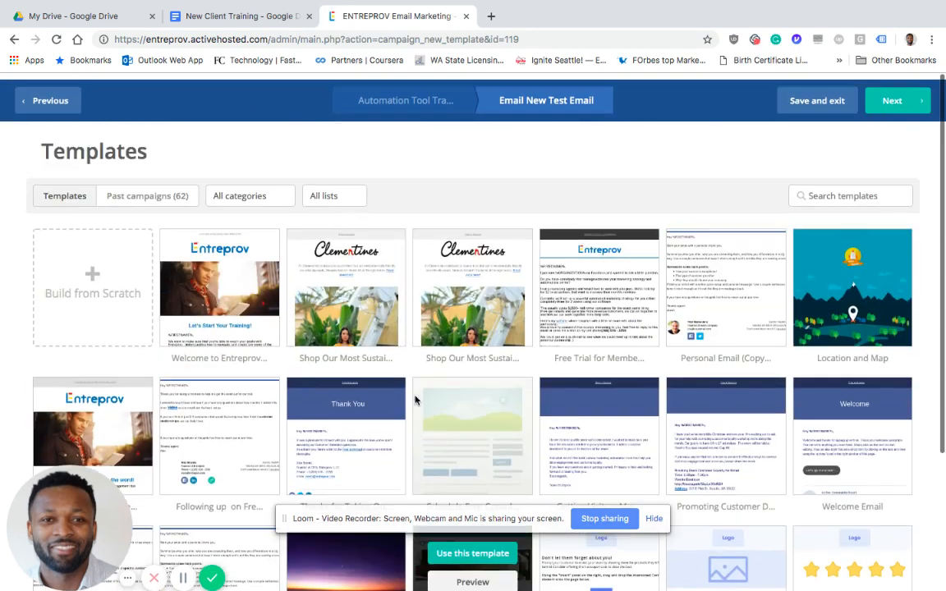
{"action": "scroll", "coordinate": [415, 400], "scroll_direction": "down", "scroll_amount": 1}
{"action": "mouse_move", "coordinate": [271, 321]}
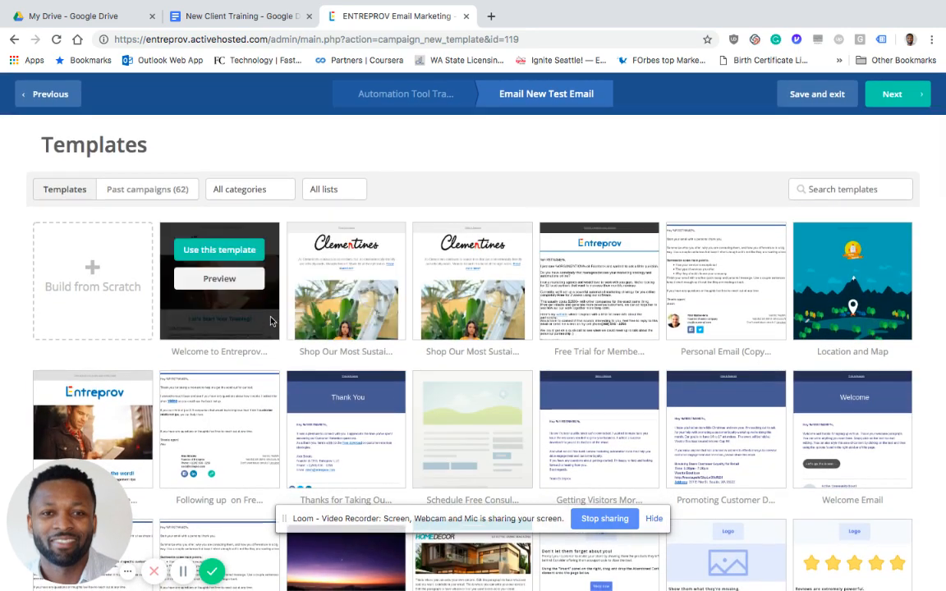
{"action": "left_click", "coordinate": [231, 285]}
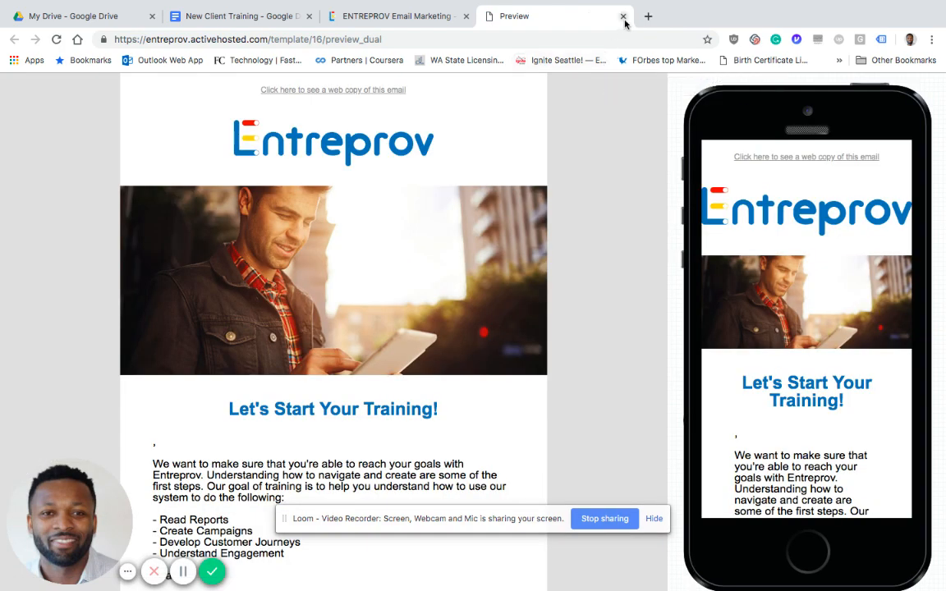
{"action": "left_click", "coordinate": [622, 16]}
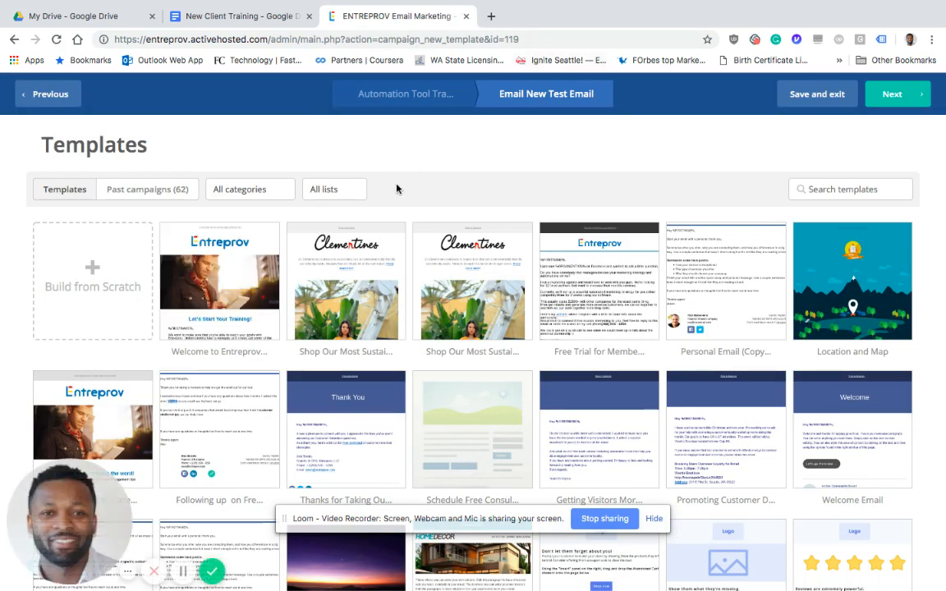
Step: Use the "Welcome to Entreprov..." template for the new email and set its subject to "Testing Email Campaign"
{"action": "left_click", "coordinate": [204, 250]}
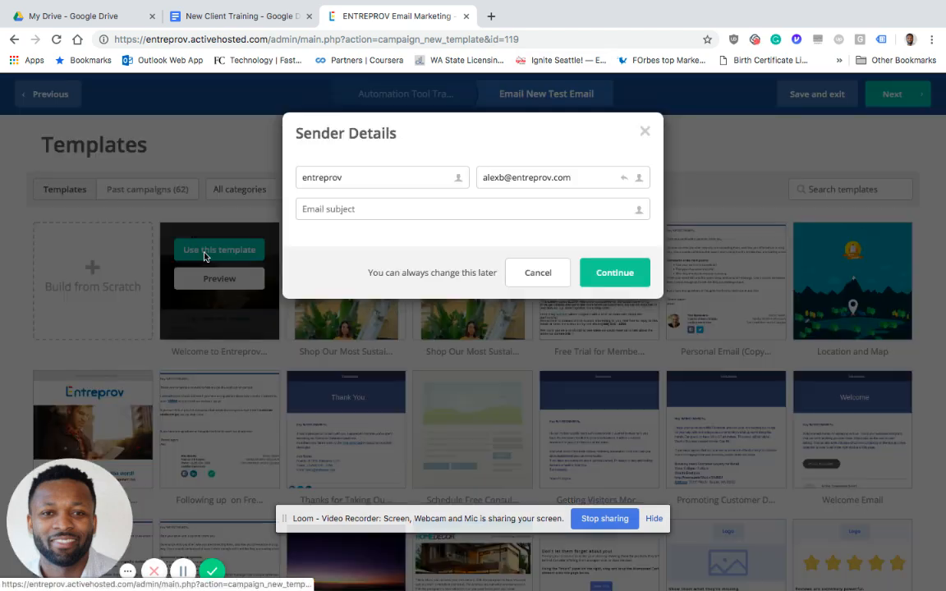
{"action": "left_click", "coordinate": [316, 215]}
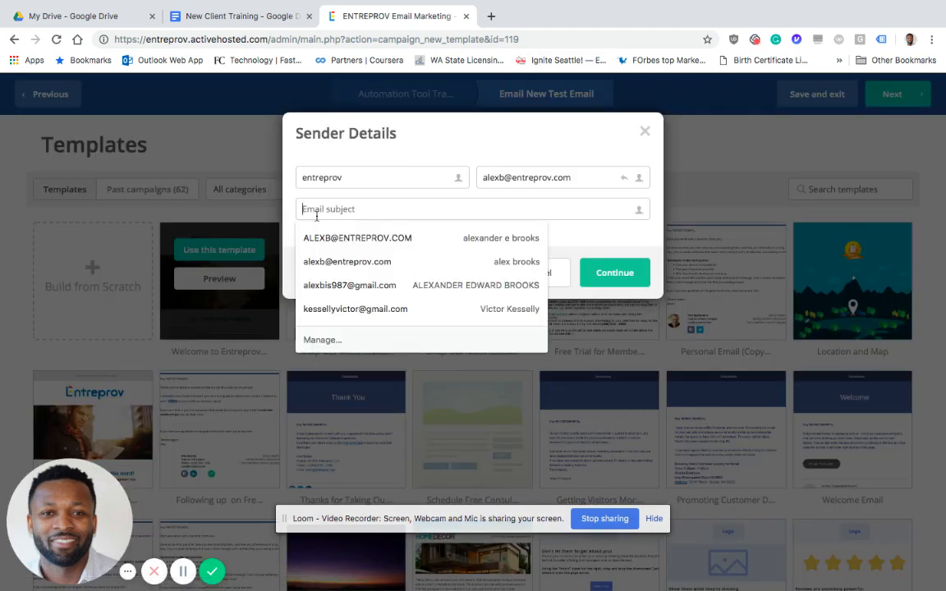
{"action": "type", "text": "Testing "}
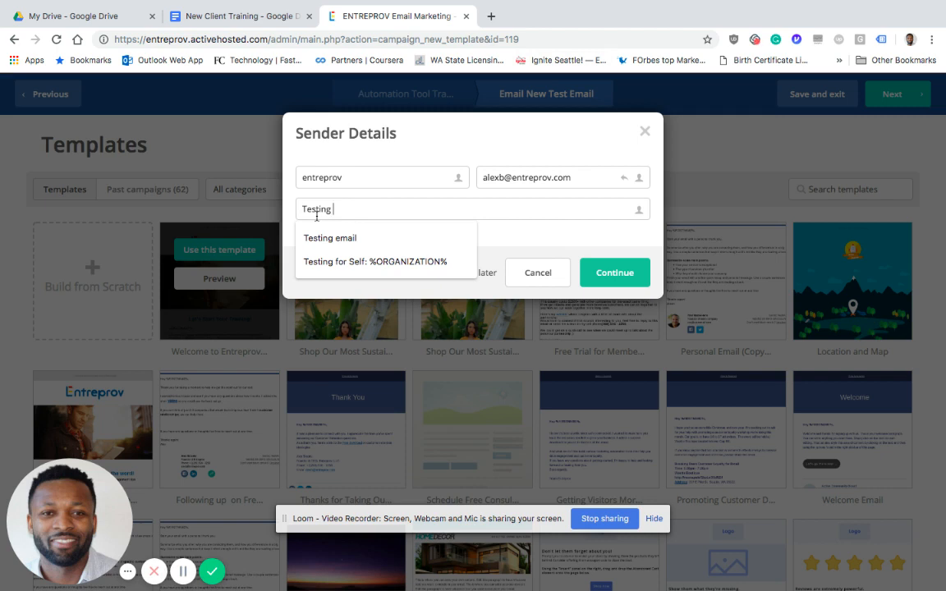
{"action": "type", "text": "Email "}
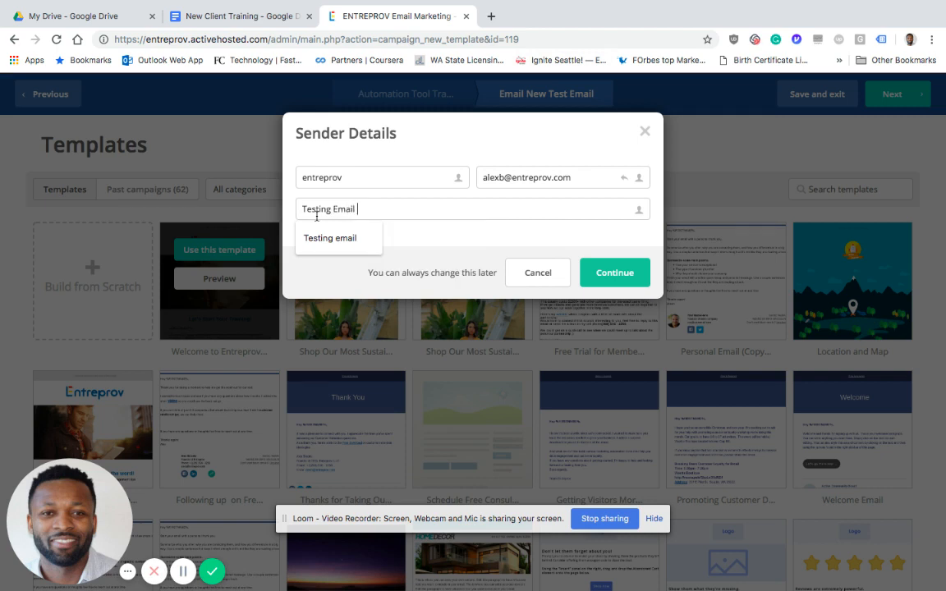
{"action": "type", "text": "Campaign"}
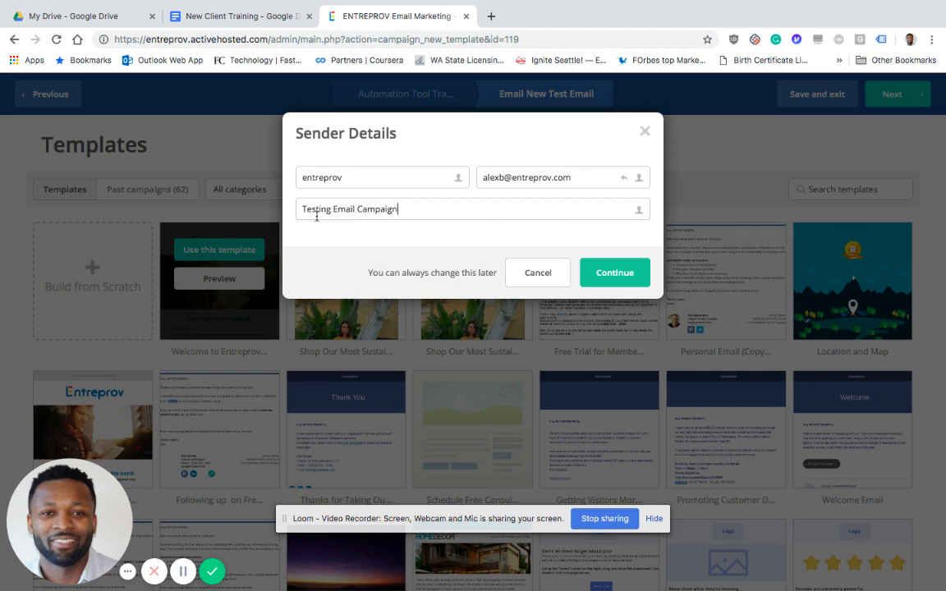
{"action": "left_click", "coordinate": [624, 279]}
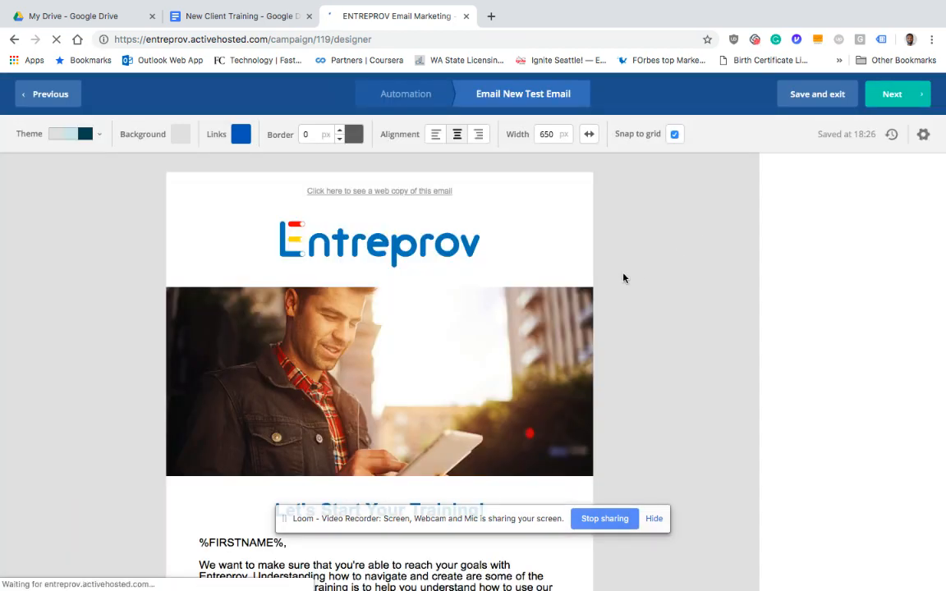
Step: Examine the email's content in the designer and try adding text after "system to do the following:" in the body
{"action": "scroll", "coordinate": [623, 278], "scroll_direction": "down", "scroll_amount": 2}
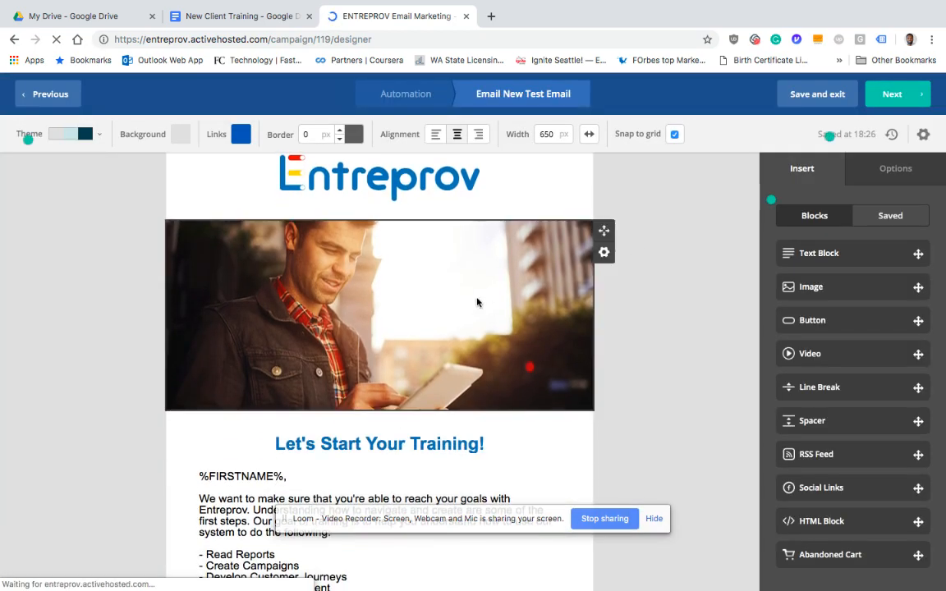
{"action": "scroll", "coordinate": [477, 303], "scroll_direction": "down", "scroll_amount": 5}
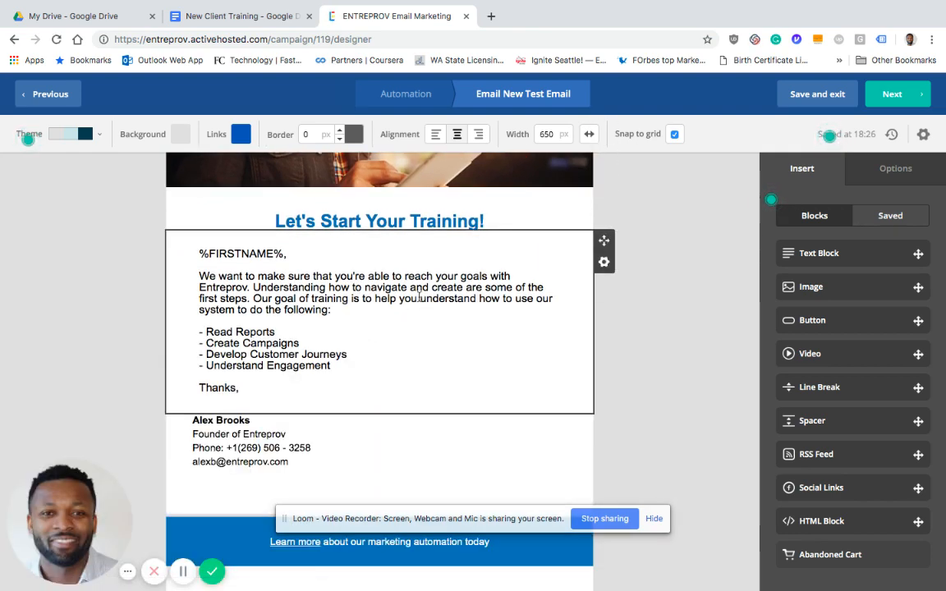
{"action": "scroll", "coordinate": [418, 297], "scroll_direction": "up", "scroll_amount": 5}
{"action": "scroll", "coordinate": [418, 302], "scroll_direction": "down", "scroll_amount": 1}
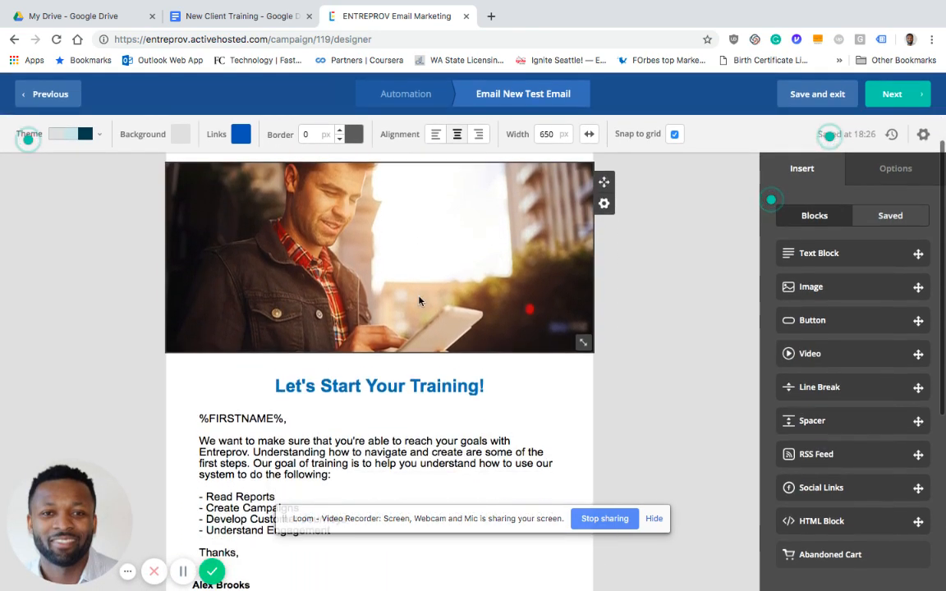
{"action": "left_click", "coordinate": [353, 463]}
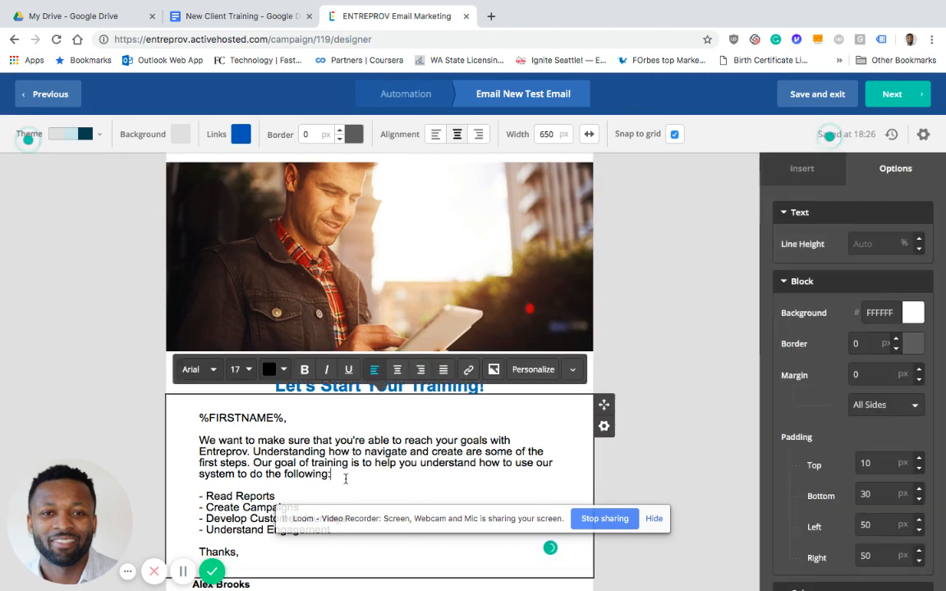
{"action": "type", "text": "the"}
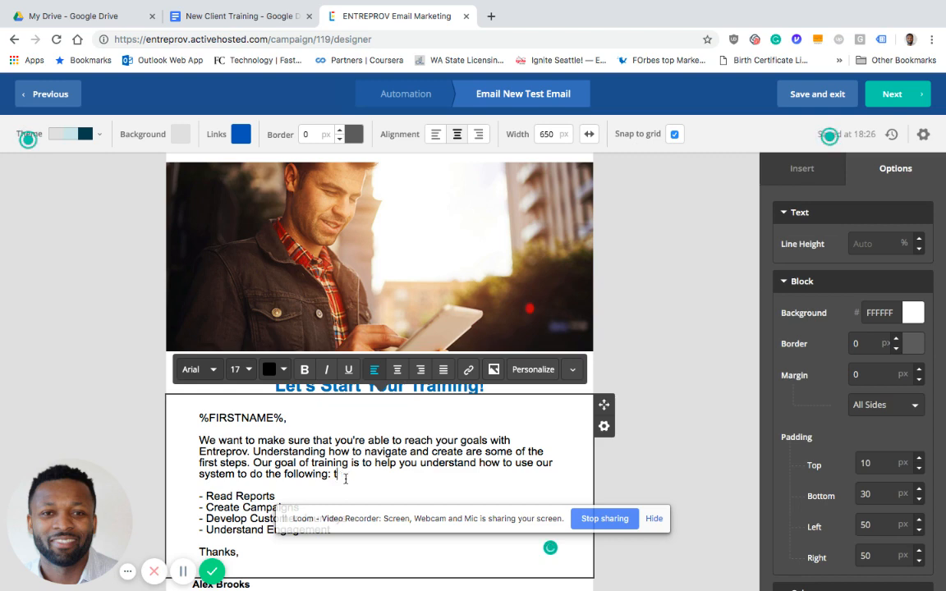
{"action": "scroll", "coordinate": [345, 479], "scroll_direction": "down", "scroll_amount": 2}
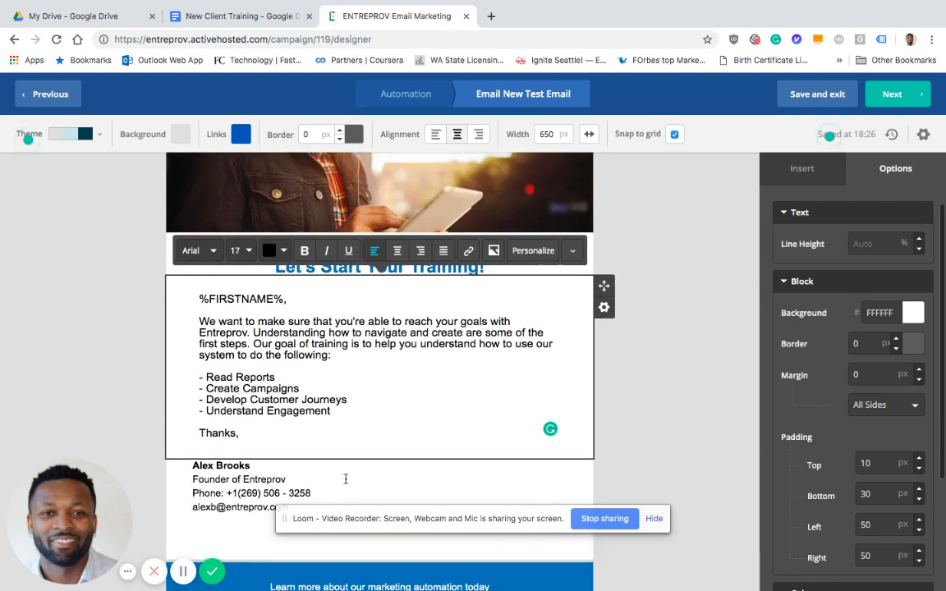
{"action": "scroll", "coordinate": [345, 478], "scroll_direction": "up", "scroll_amount": 3}
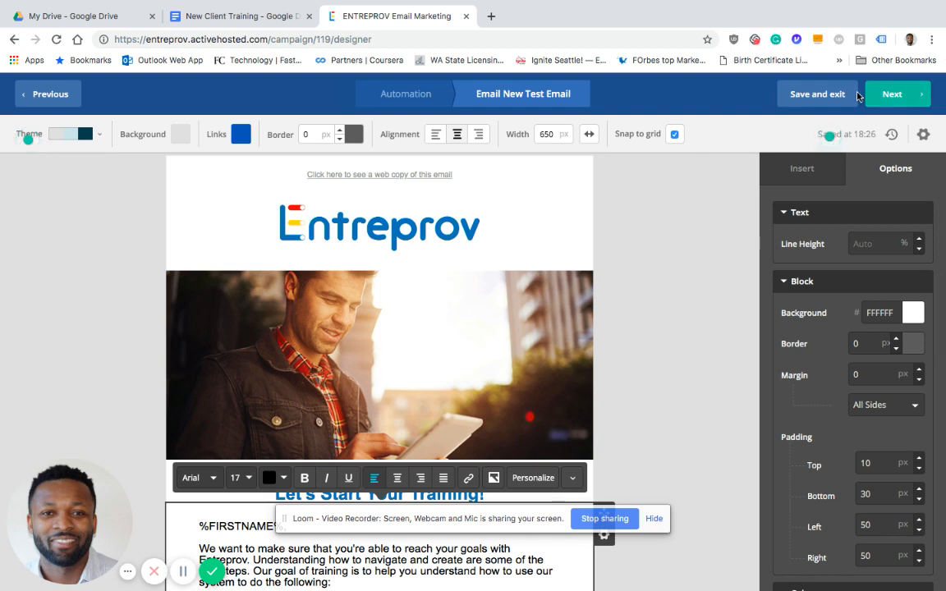
Step: Continue to the campaign summary, review the sender, message name and tracking options, and finish the email
{"action": "left_click", "coordinate": [891, 95]}
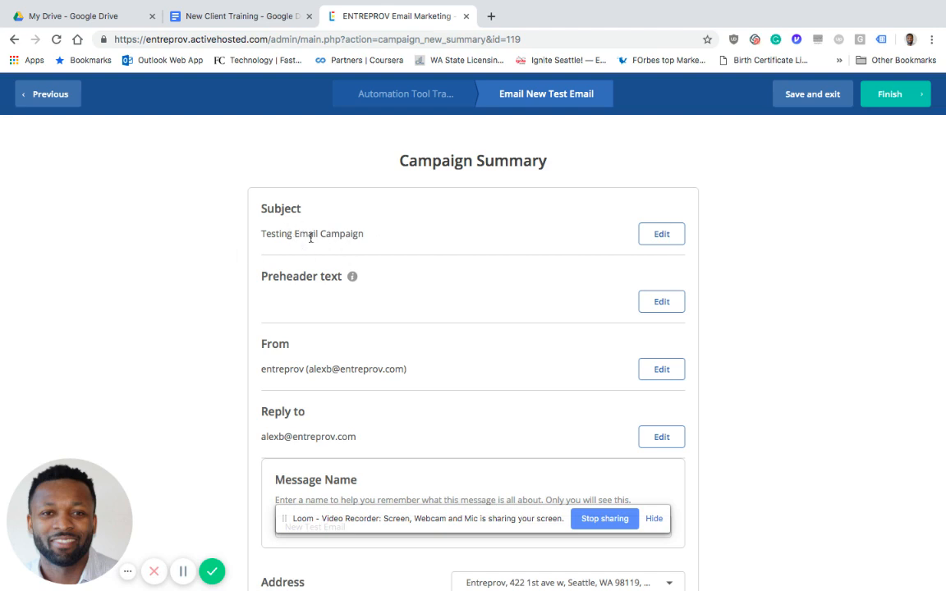
{"action": "scroll", "coordinate": [379, 321], "scroll_direction": "down", "scroll_amount": 1}
{"action": "scroll", "coordinate": [378, 320], "scroll_direction": "down", "scroll_amount": 3}
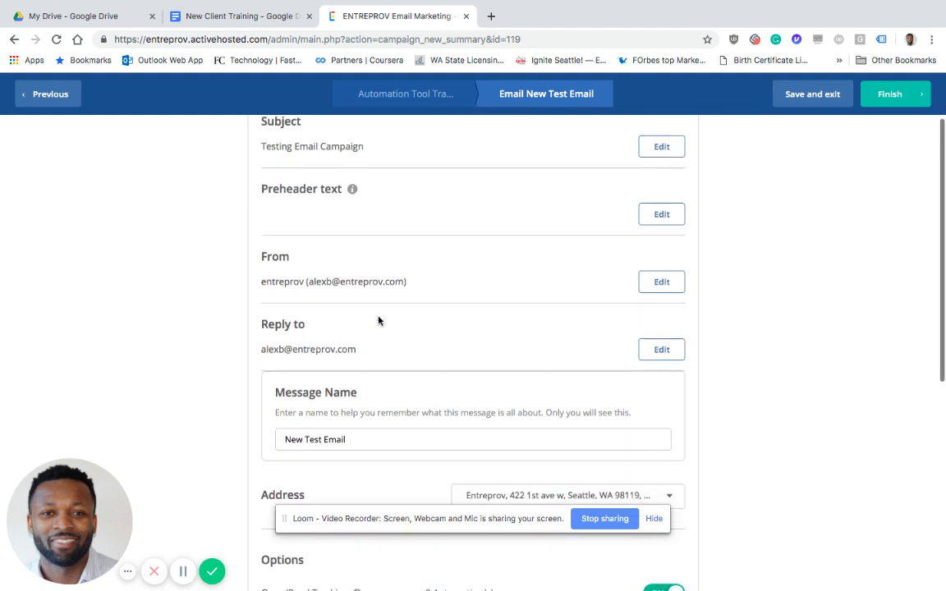
{"action": "scroll", "coordinate": [359, 346], "scroll_direction": "down", "scroll_amount": 3}
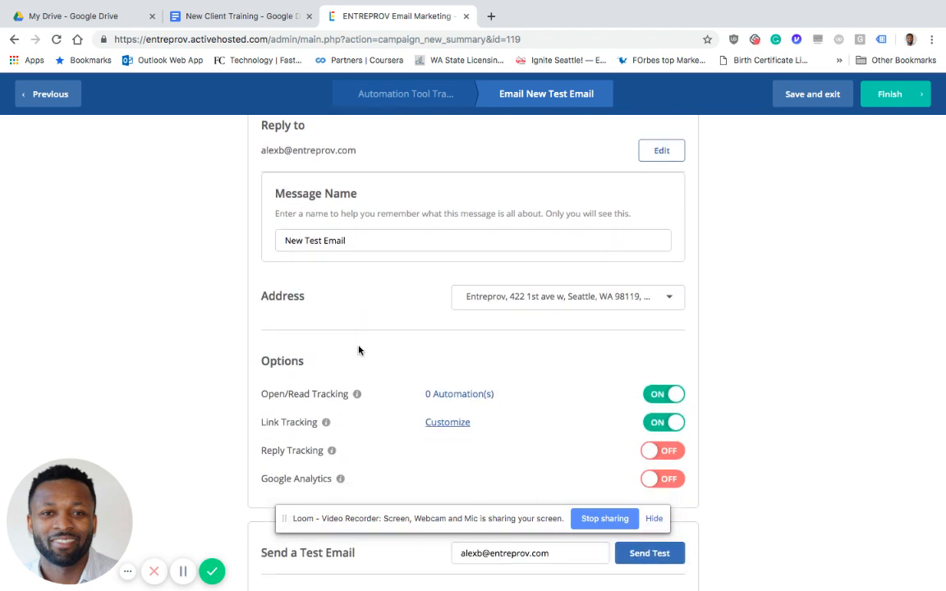
{"action": "left_click", "coordinate": [889, 94]}
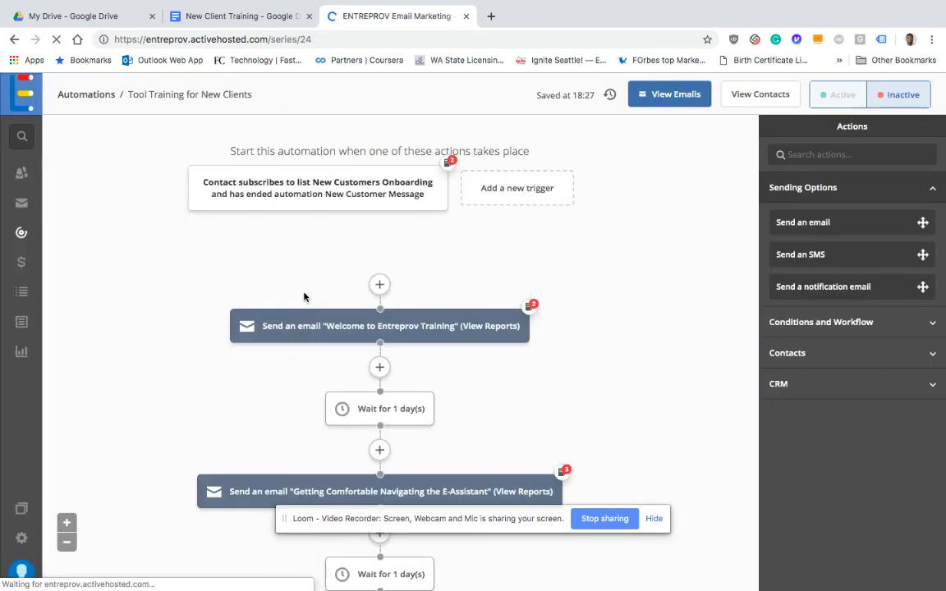
Step: Look down the "Tool Training for New Clients" sequence towards the newly added email
{"action": "scroll", "coordinate": [249, 365], "scroll_direction": "down", "scroll_amount": 2}
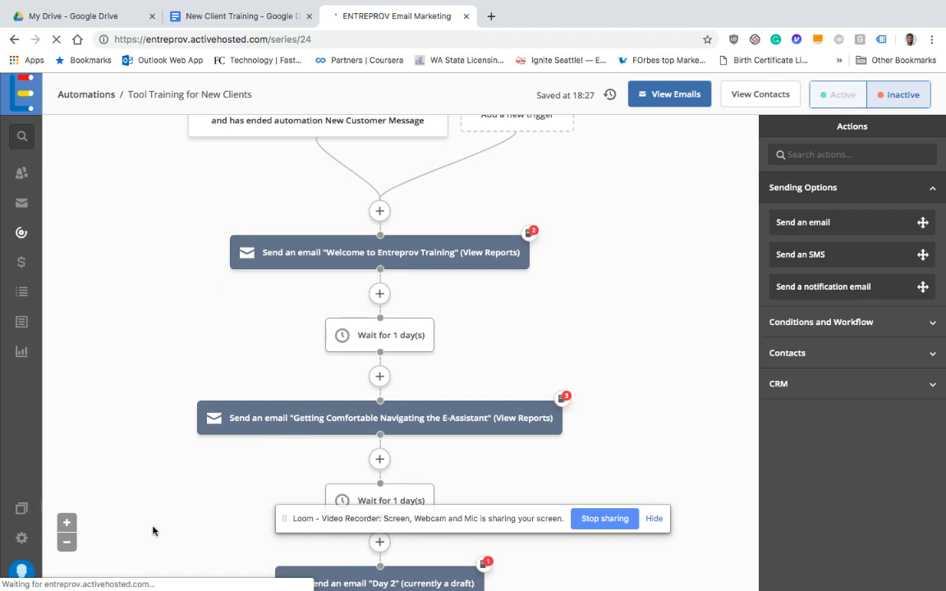
{"action": "scroll", "coordinate": [174, 480], "scroll_direction": "down", "scroll_amount": 1}
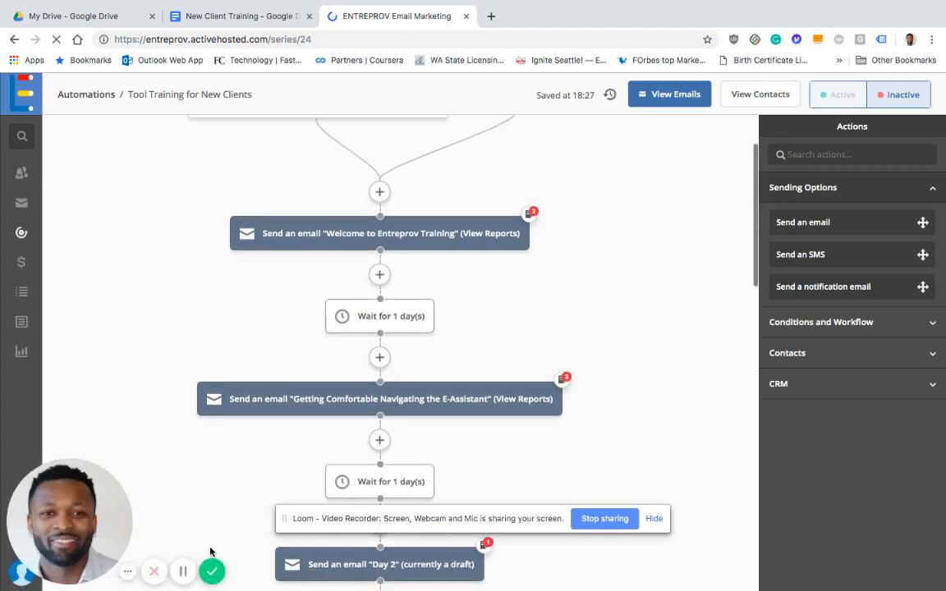